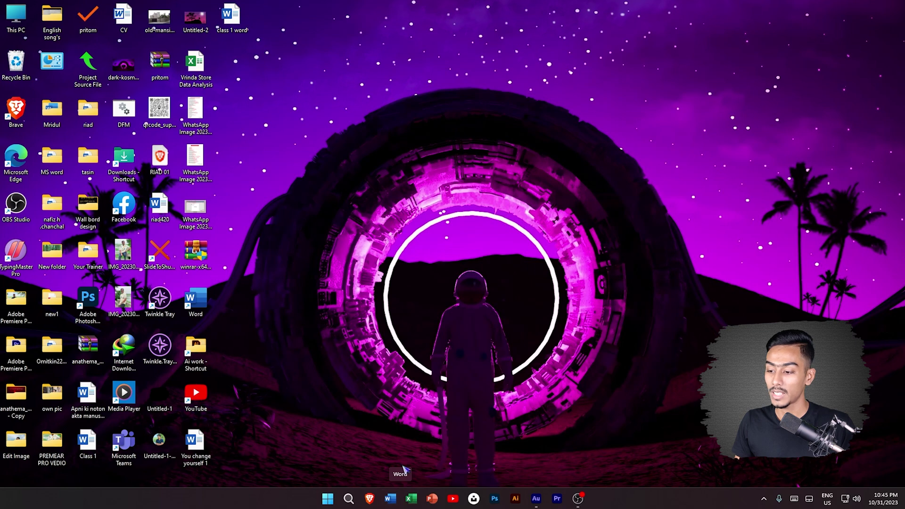
- Launch Microsoft Word from its taskbar icon
left_click(390, 500)
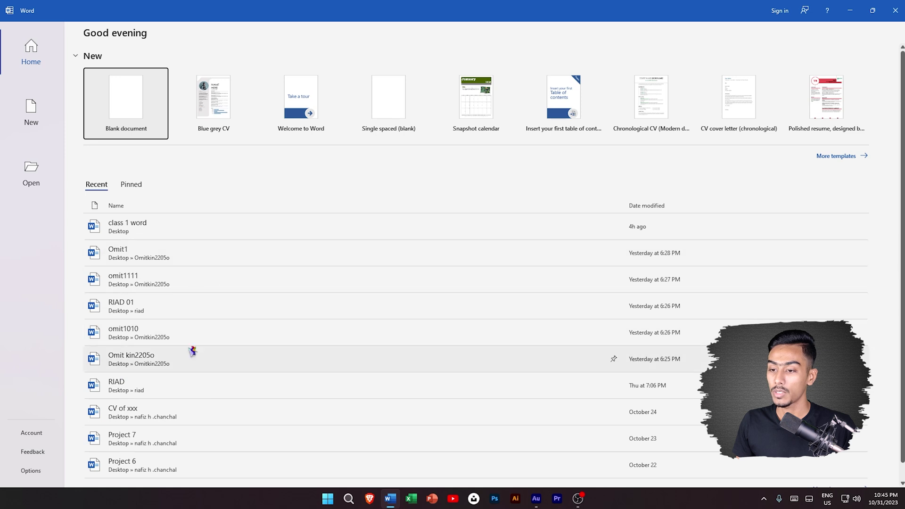
- Create a new blank document, Document1, from Word's start screen
scroll(177, 337, "down", 1)
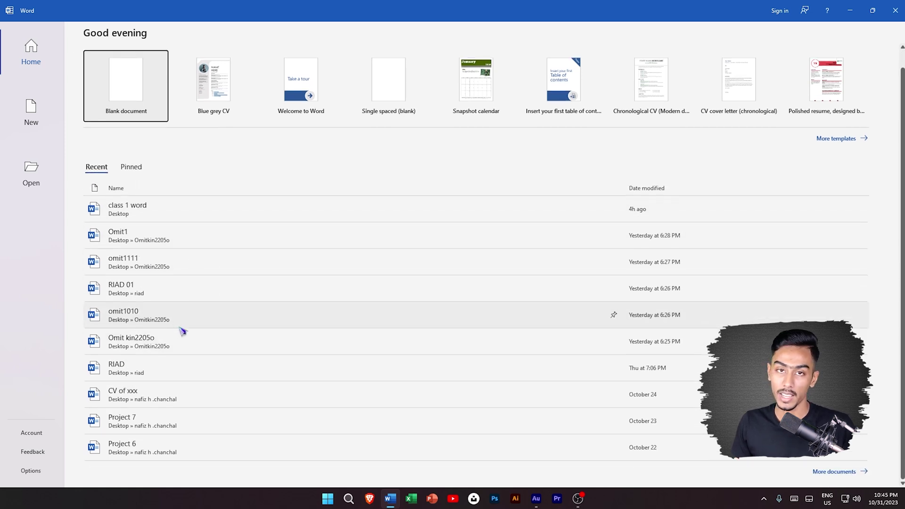
scroll(206, 260, "up", 1)
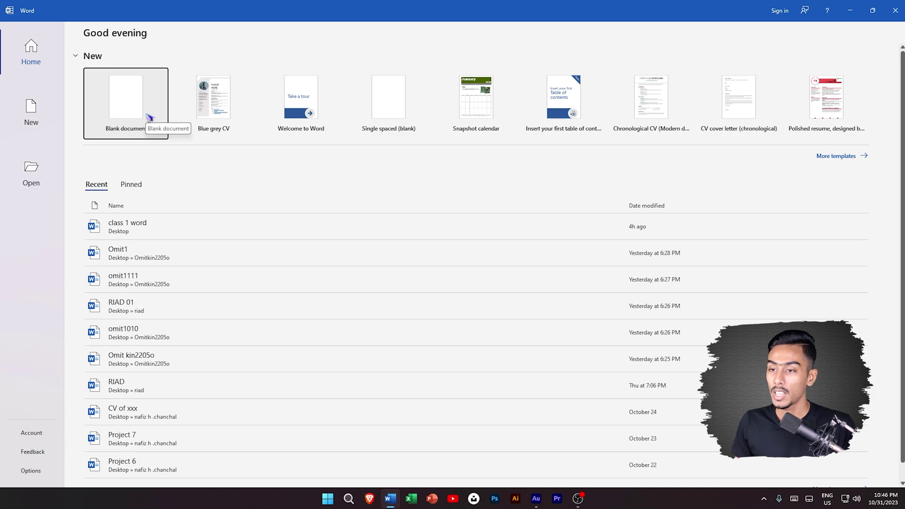
left_click(116, 117)
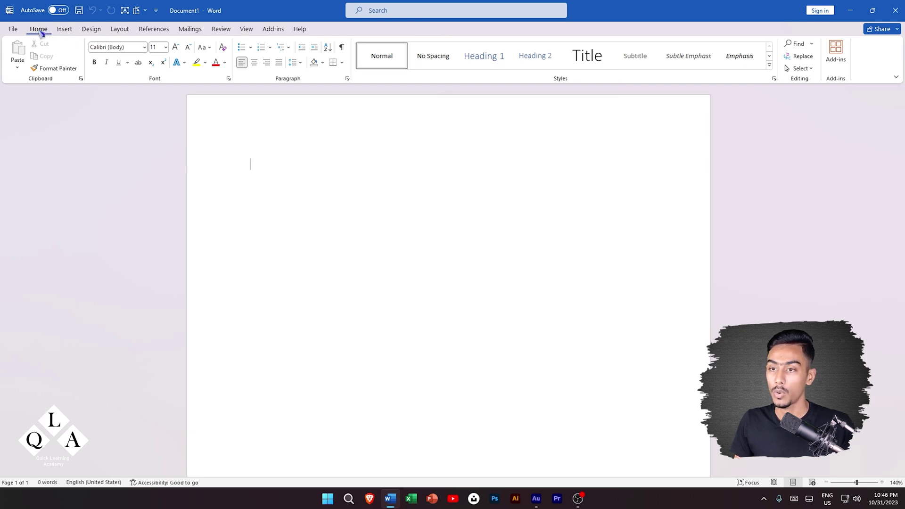
left_click(66, 30)
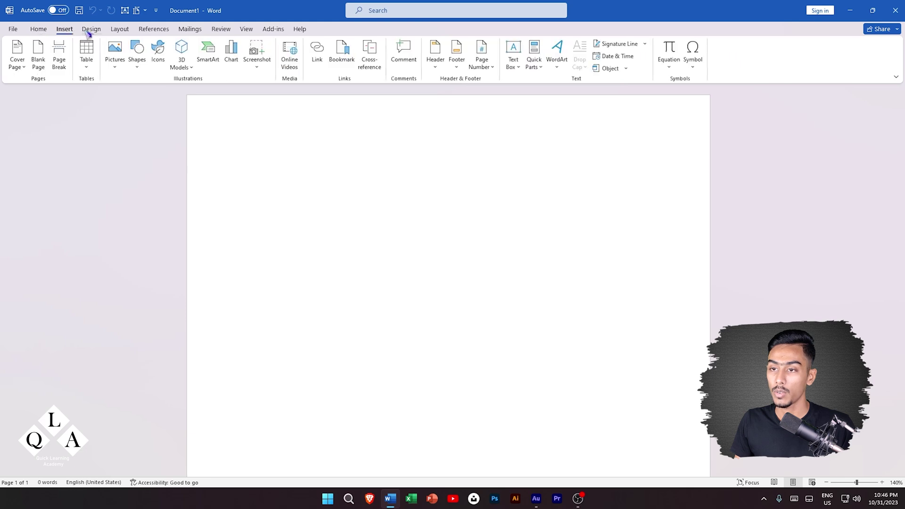
left_click(91, 29)
left_click(120, 29)
left_click(46, 29)
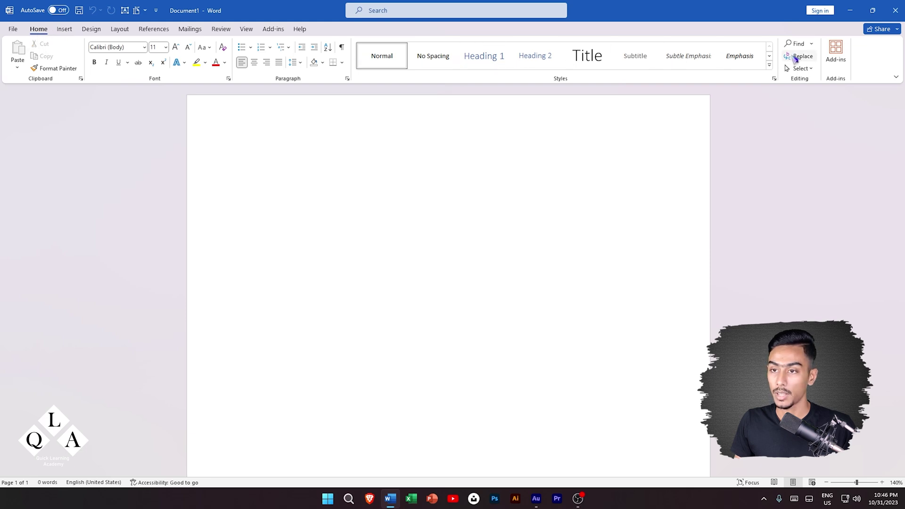
left_click(66, 31)
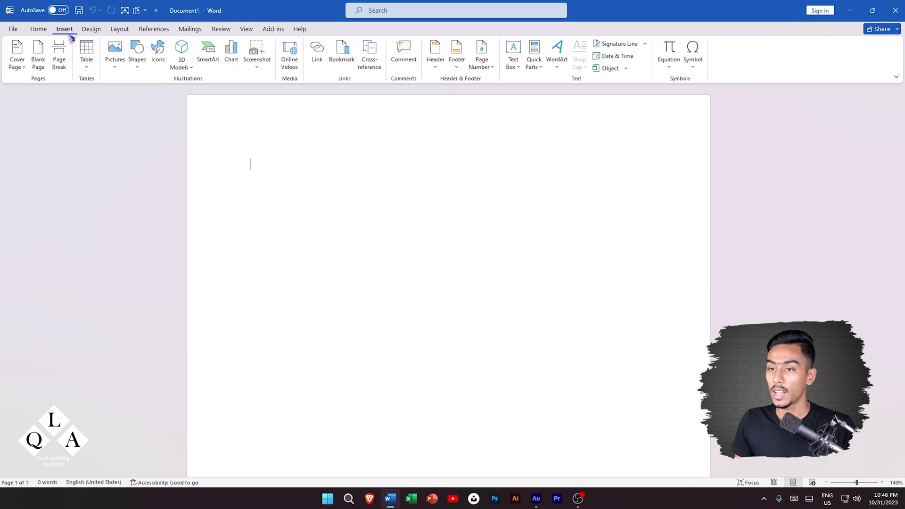
left_click(42, 33)
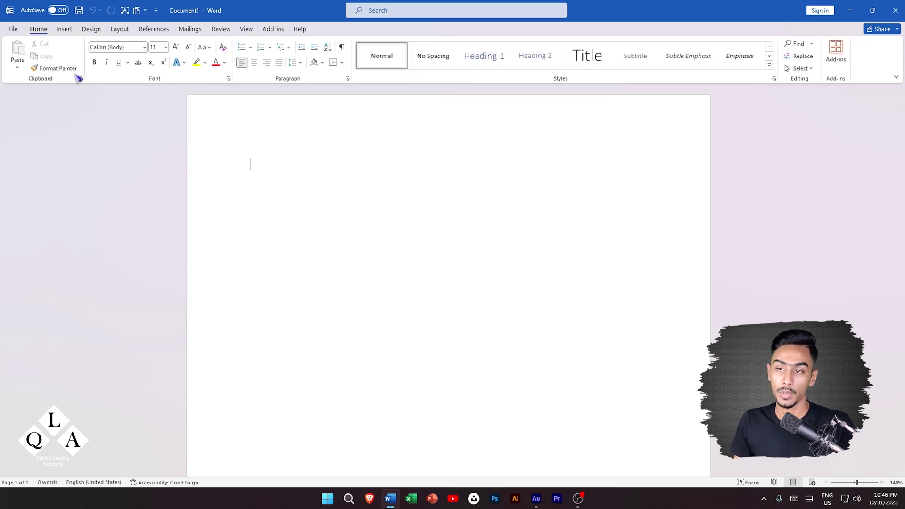
left_click(73, 30)
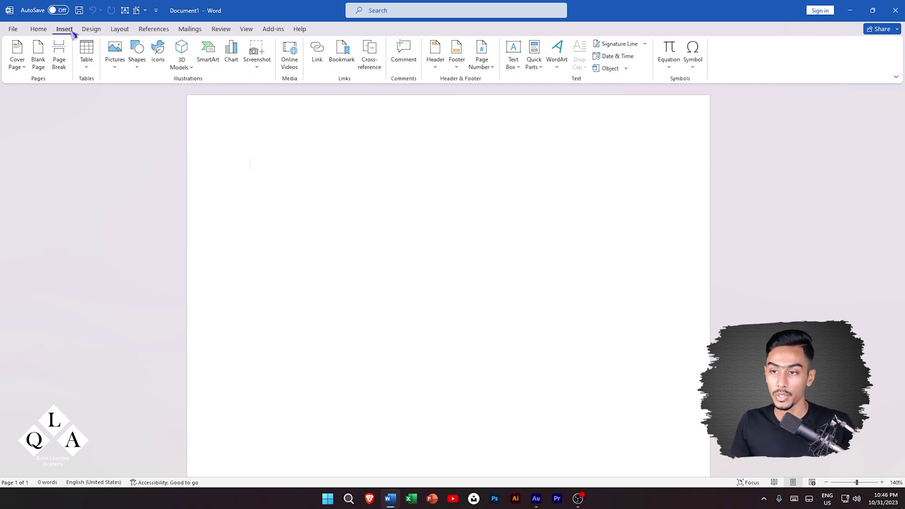
left_click(40, 31)
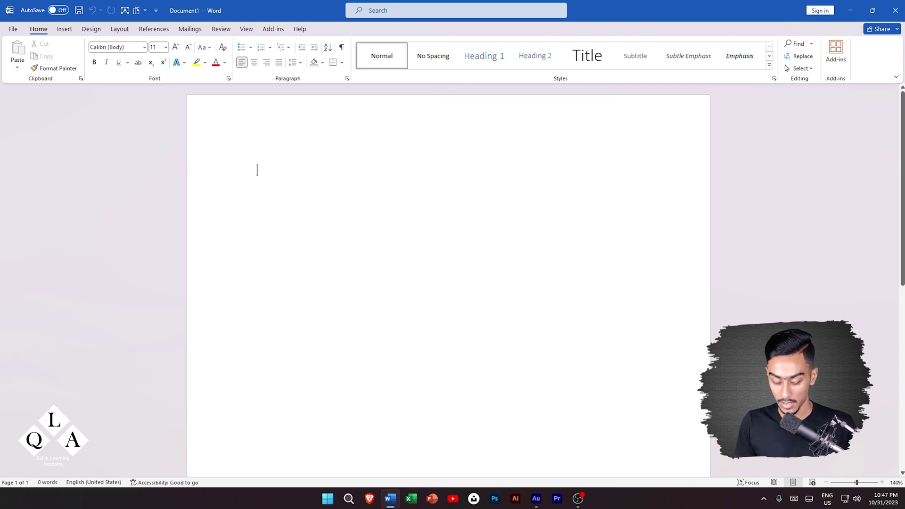
- Generate ten paragraphs of sample text with =rand(10,5), giving 797 words over two pages
type("=rand(10,")
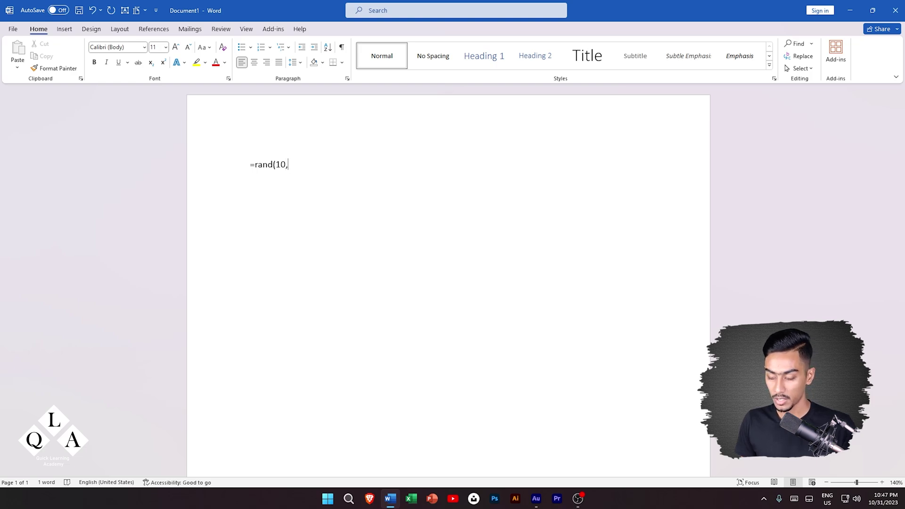
type("5)")
key("Return")
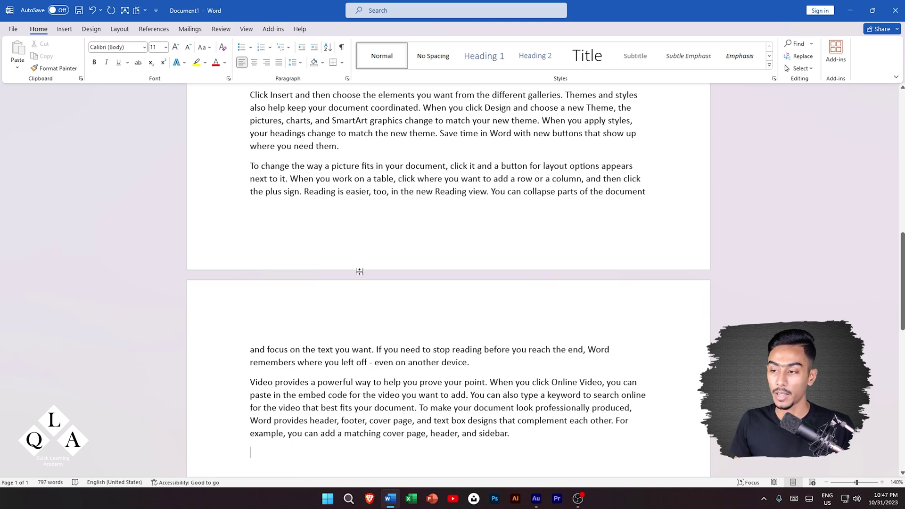
scroll(360, 273, "up", 15)
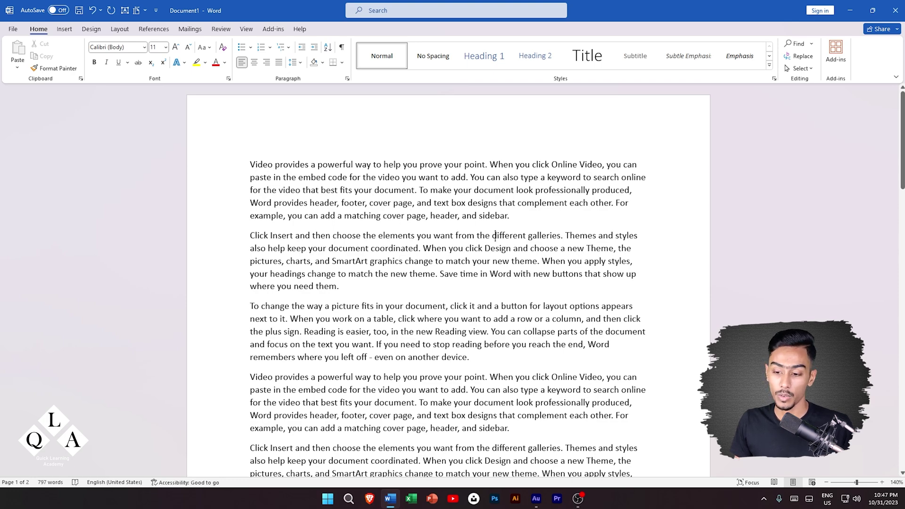
scroll(498, 233, "down", 10)
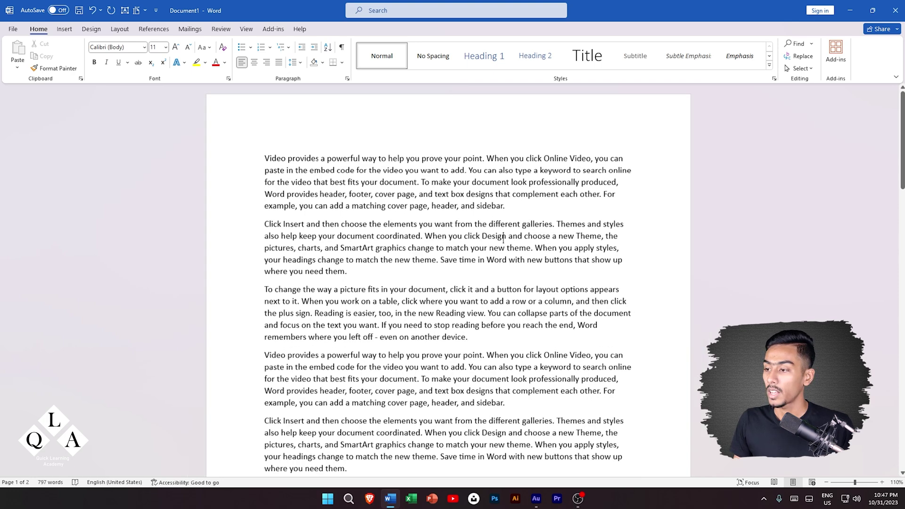
scroll(507, 242, "down", 2)
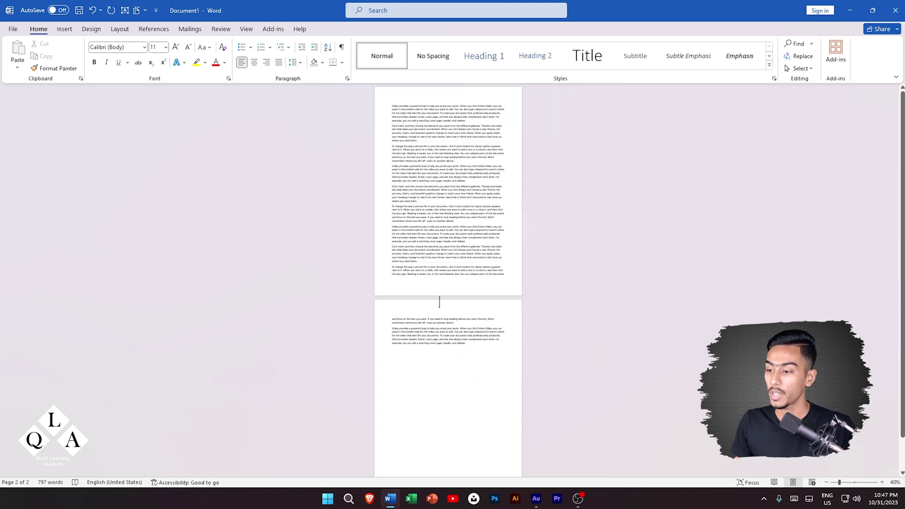
left_click(431, 400)
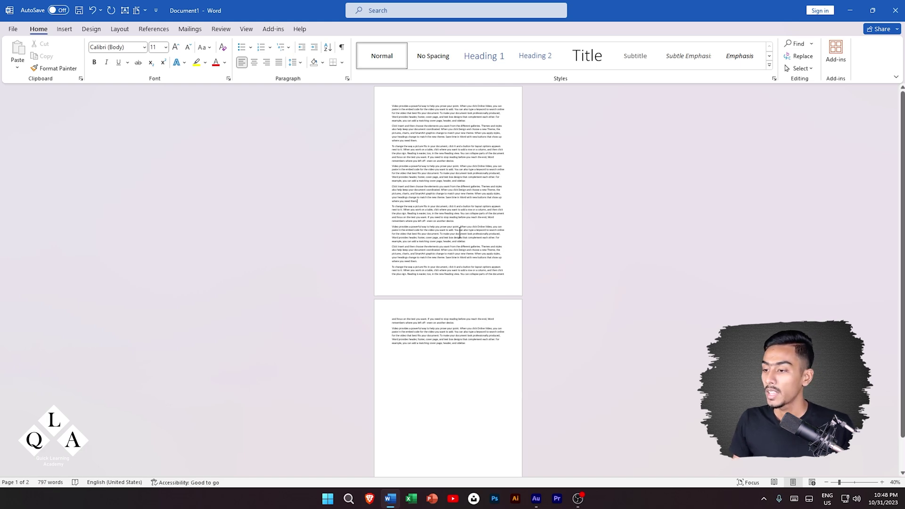
- Zoom in on the sample text, then switch the document to Read Mode
scroll(467, 220, "up", 3, "ctrl")
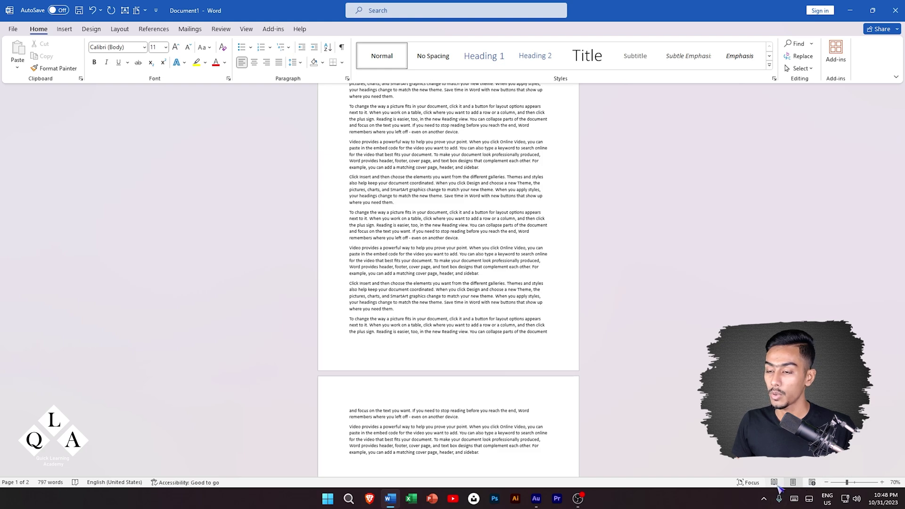
left_click(775, 484)
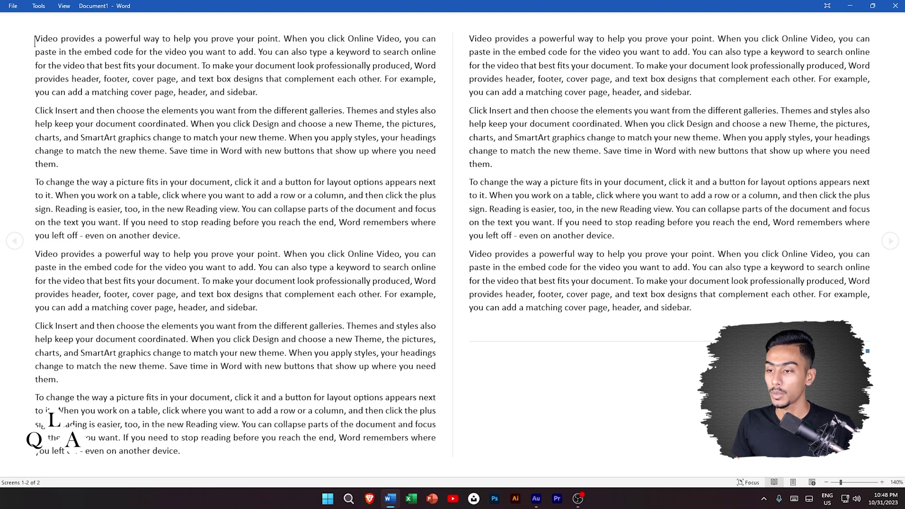
left_click_drag(34, 42, 321, 270)
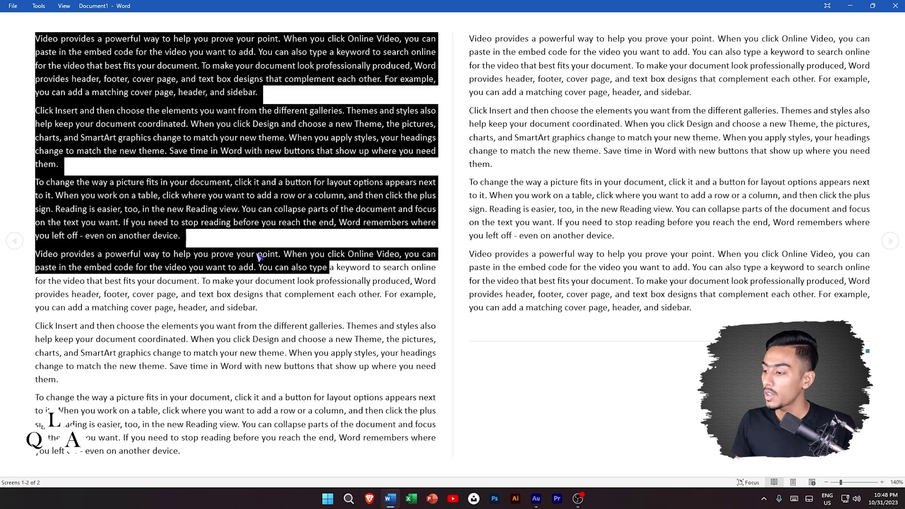
left_click(199, 241)
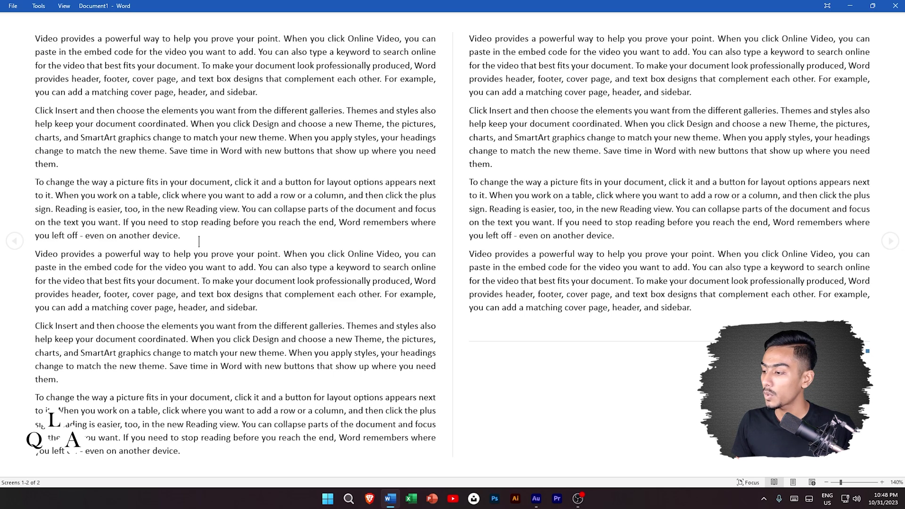
left_click(793, 483)
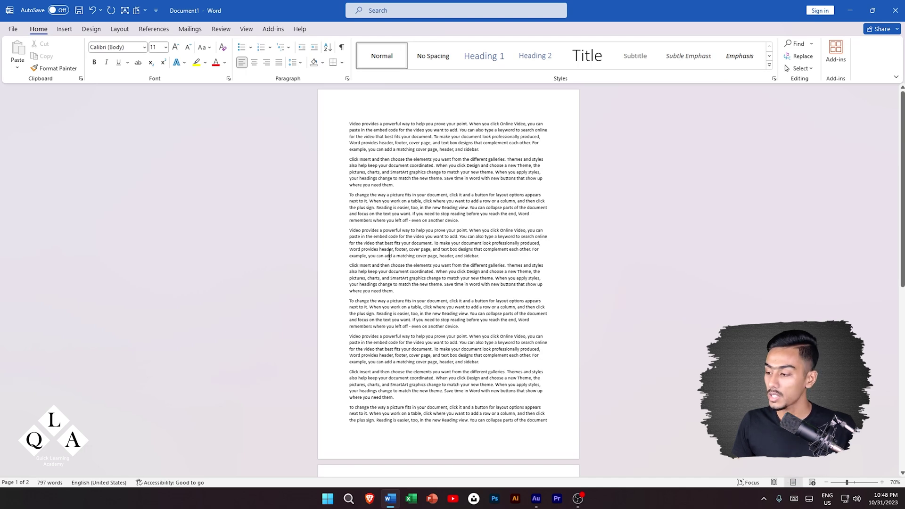
left_click(812, 482)
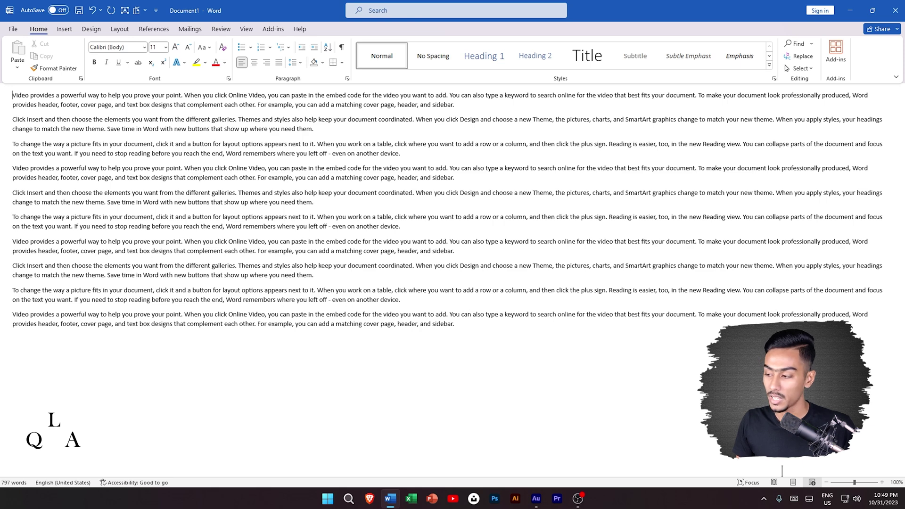
left_click(793, 482)
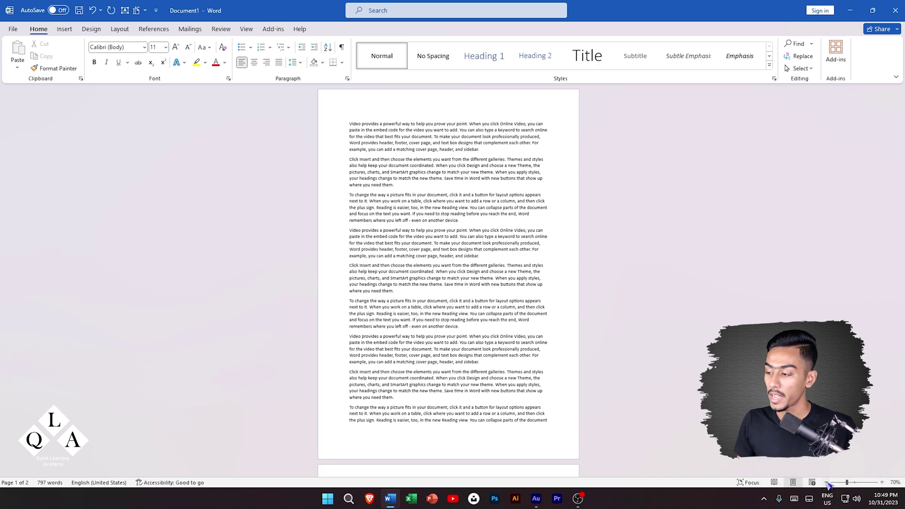
- Zoom the pages out to 40%, back in to about 80%, ending at 100%
left_click(826, 483)
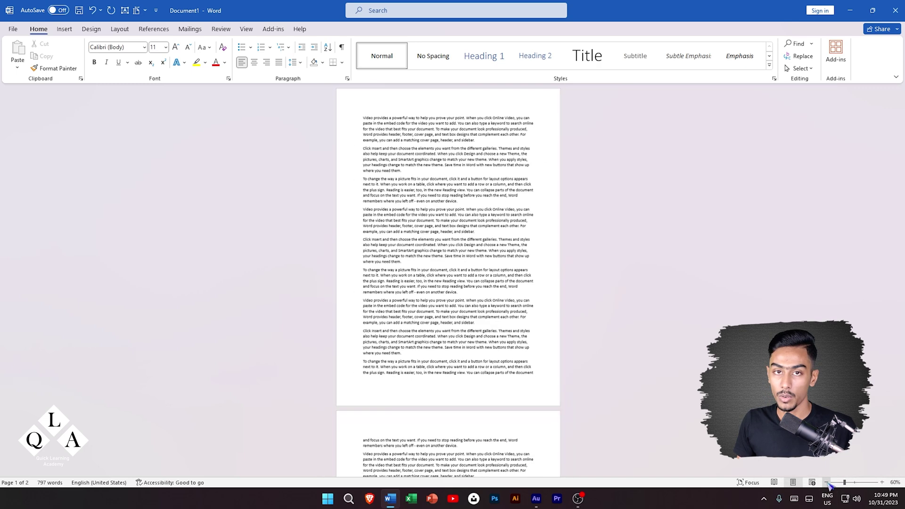
left_click(826, 483)
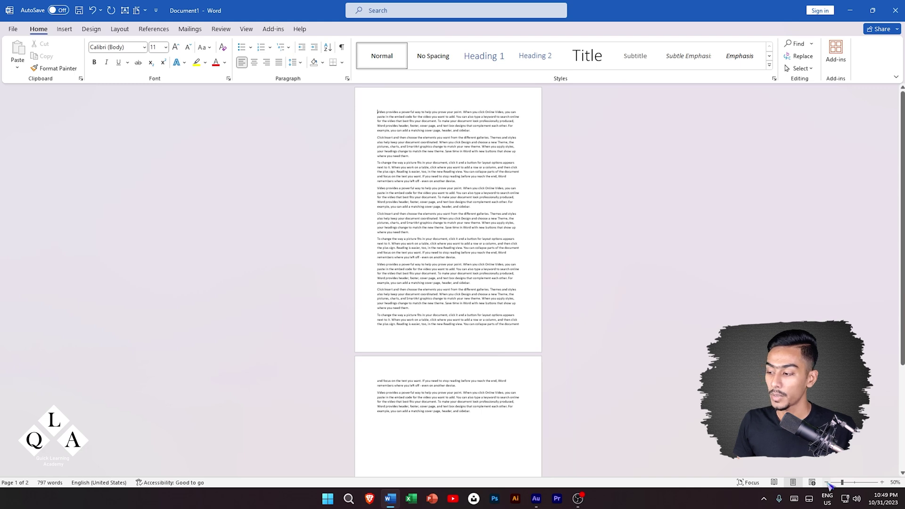
left_click(827, 482)
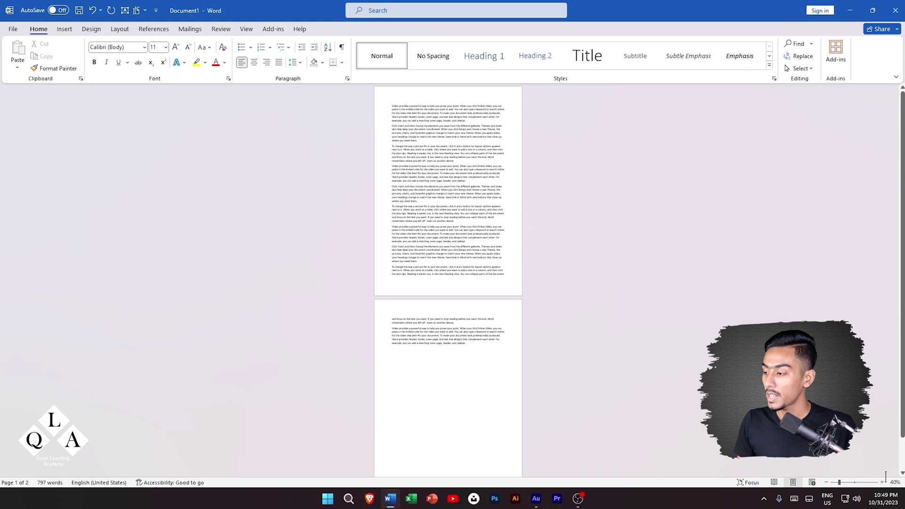
left_click(882, 482)
left_click(882, 482)
left_click(882, 482)
left_click(882, 482)
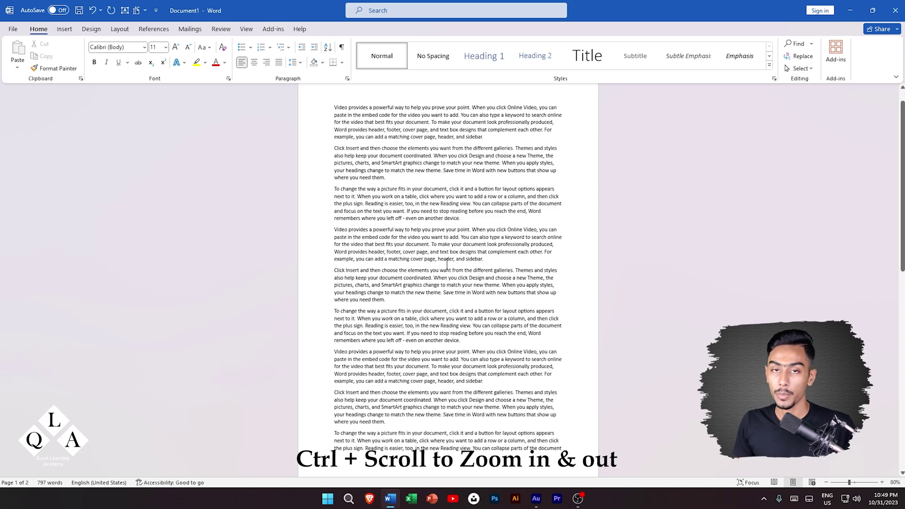
scroll(447, 264, "up", 6, "ctrl")
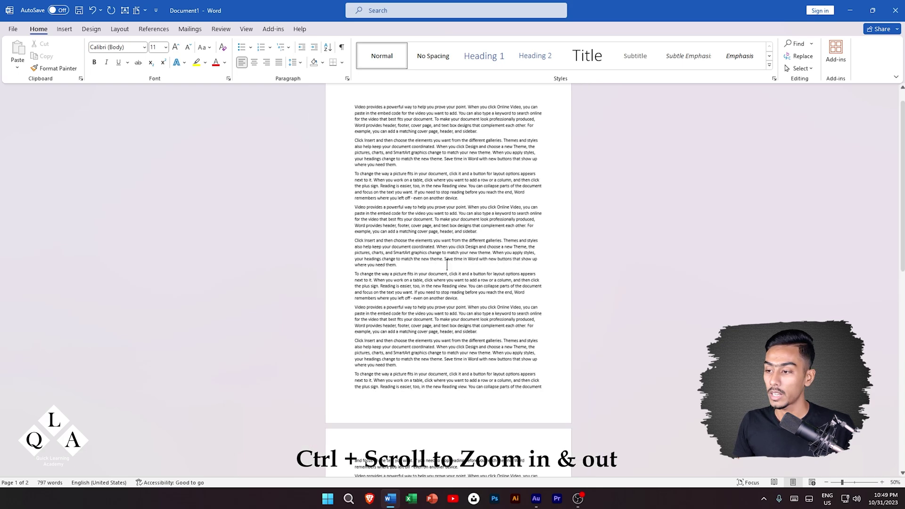
scroll(447, 271, "down", 8, "ctrl")
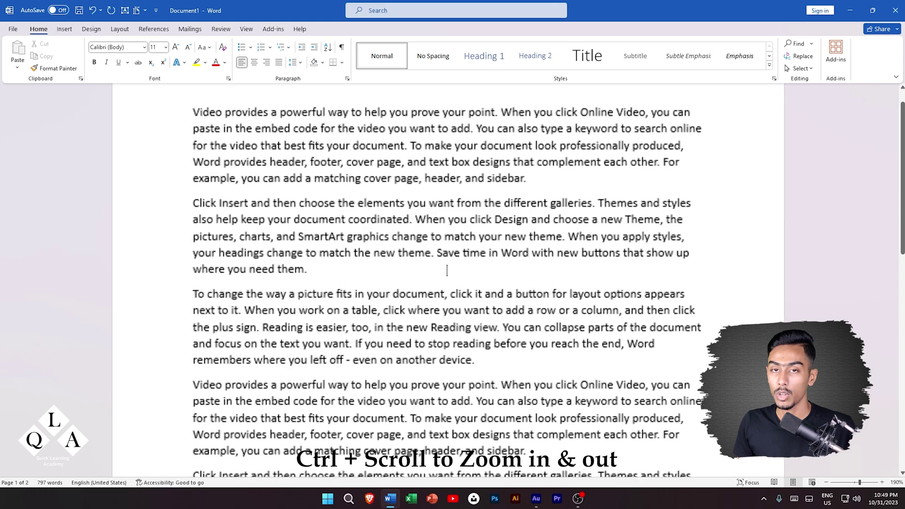
scroll(450, 308, "up", 4, "ctrl")
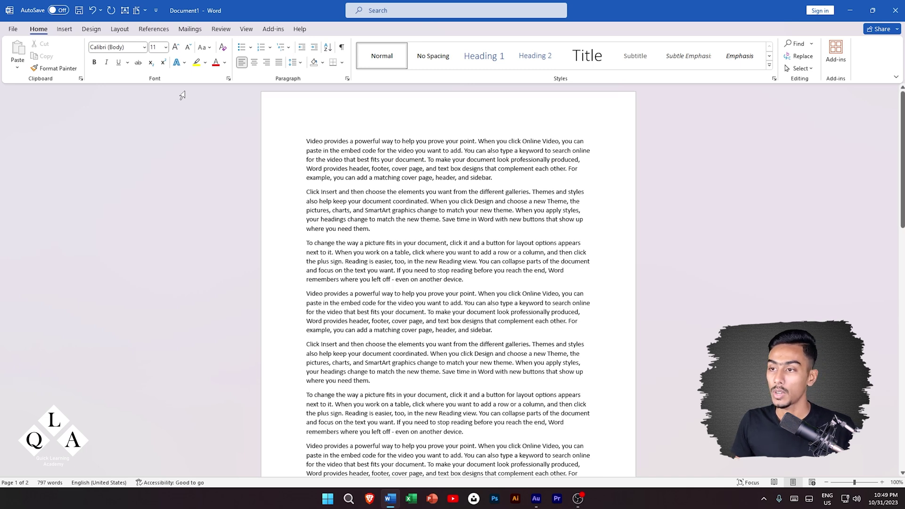
left_click(246, 30)
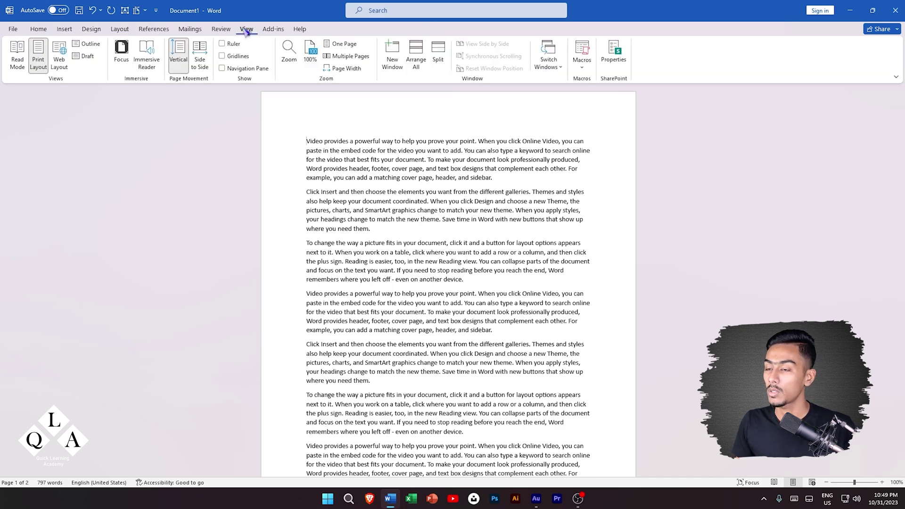
right_click(17, 58)
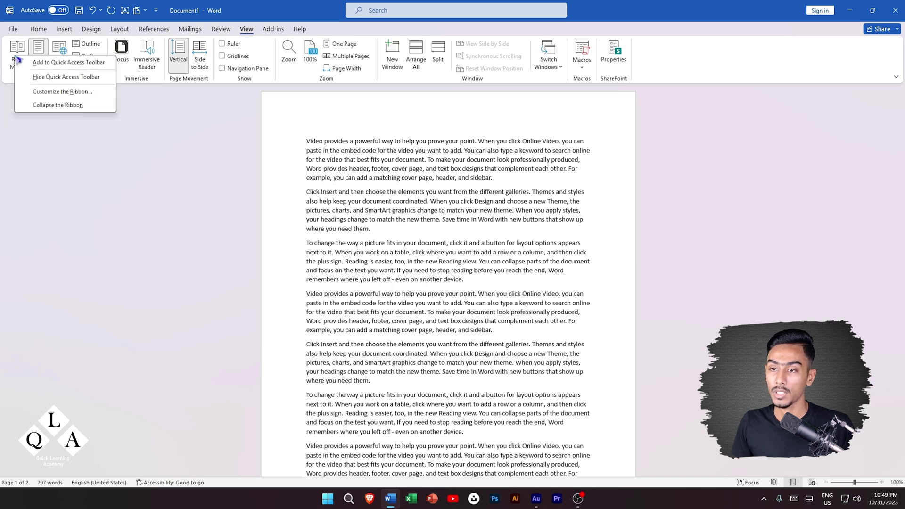
left_click(51, 64)
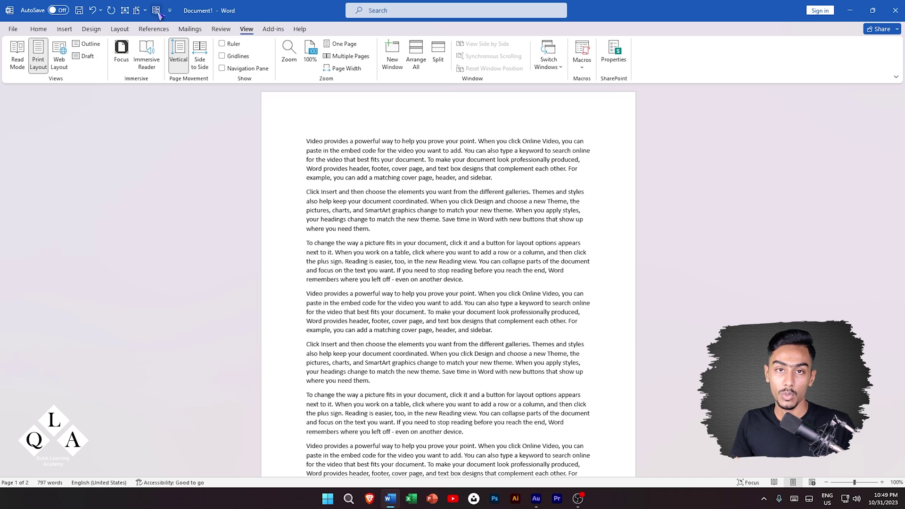
left_click(41, 31)
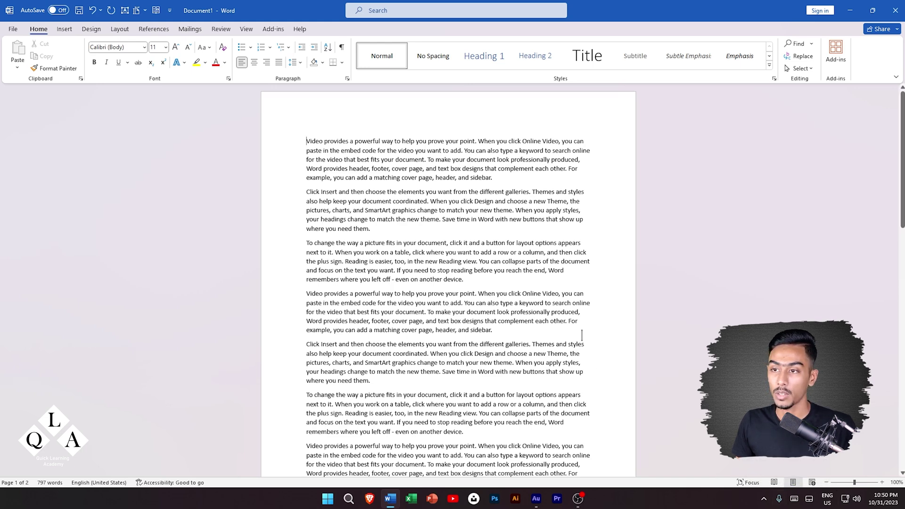
right_click(156, 13)
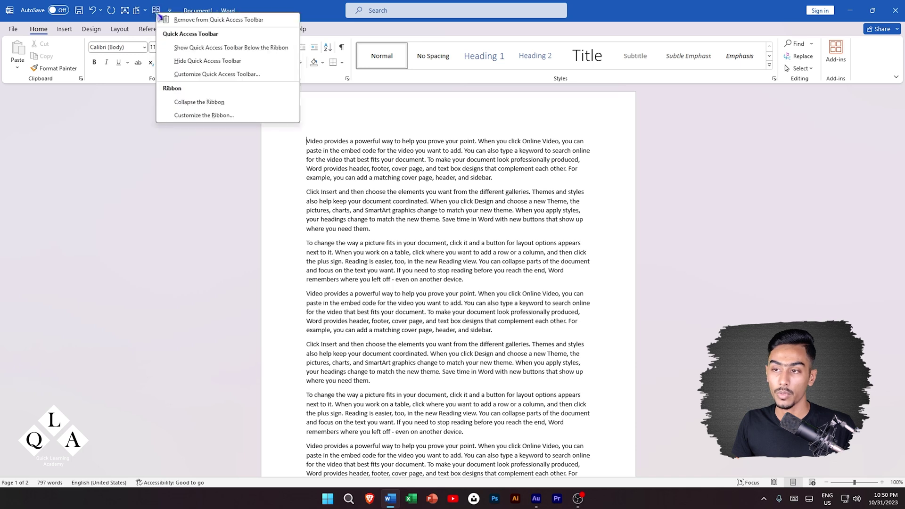
left_click(213, 20)
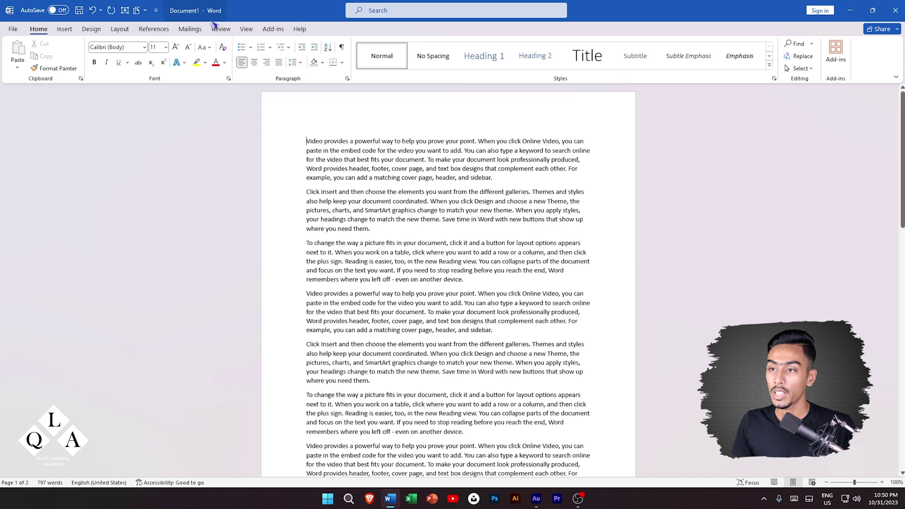
- Show the Layout tab's list of margin presets for the document
left_click(405, 13)
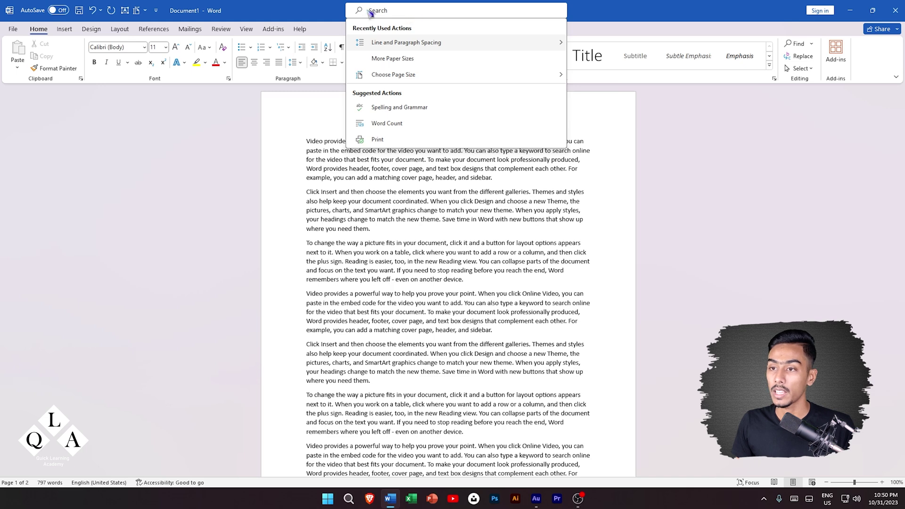
left_click(121, 30)
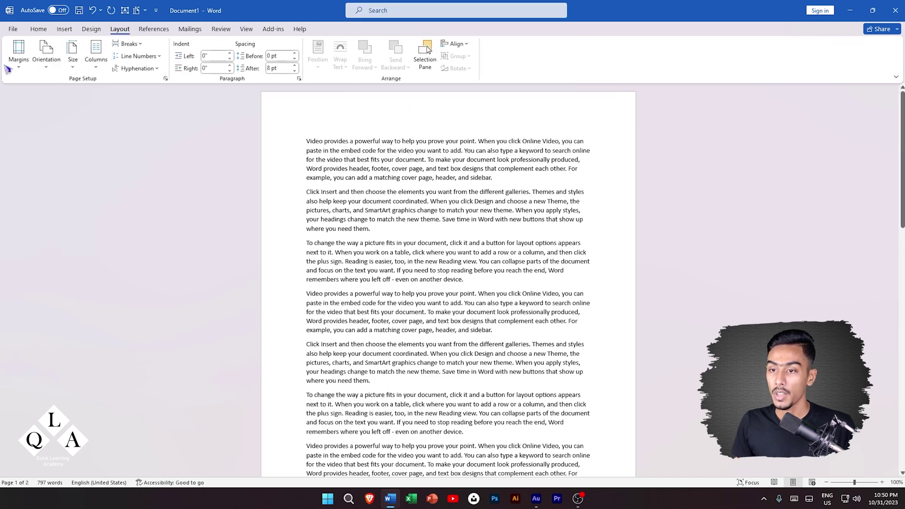
left_click(19, 56)
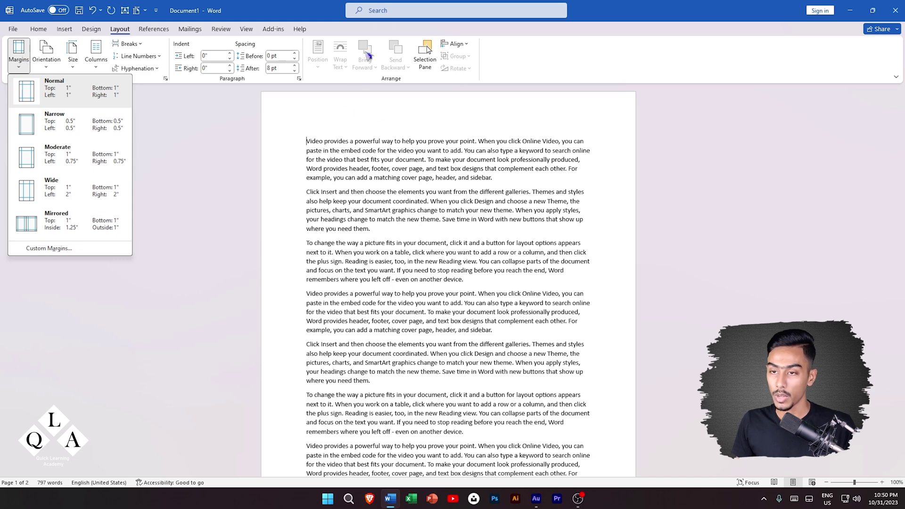
left_click(404, 13)
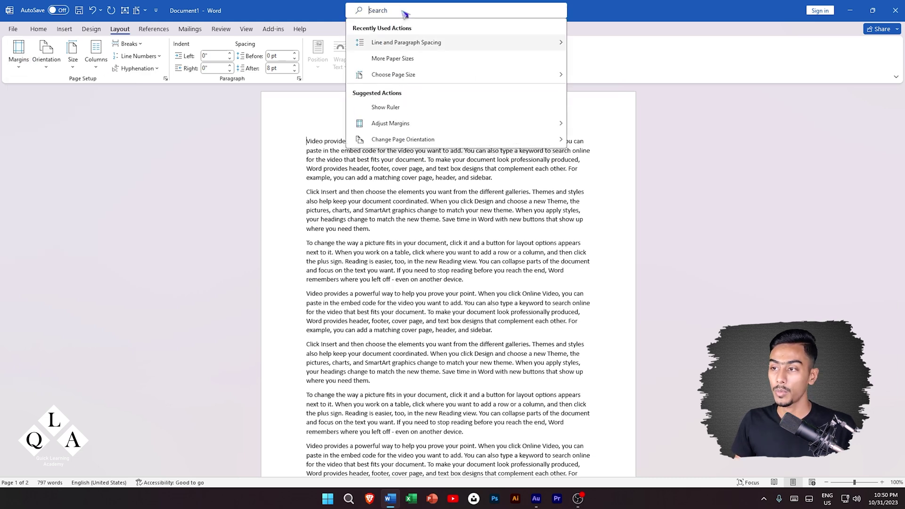
- Search commands for 'mar' to view margin options, then dismiss them without changing margins
left_click(47, 30)
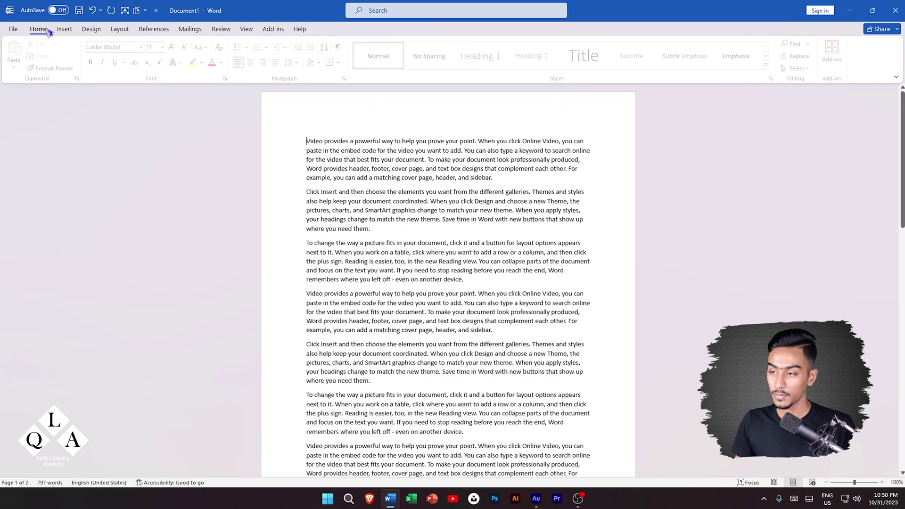
left_click(448, 16)
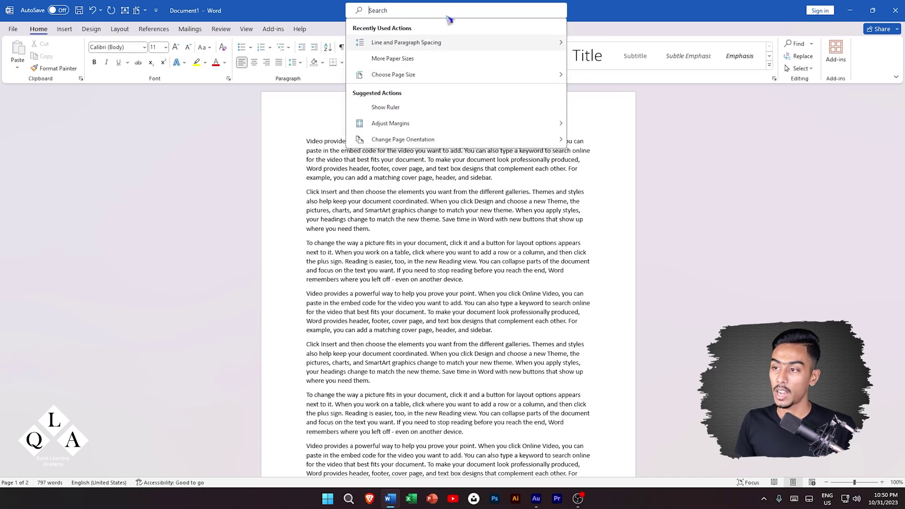
type("mar")
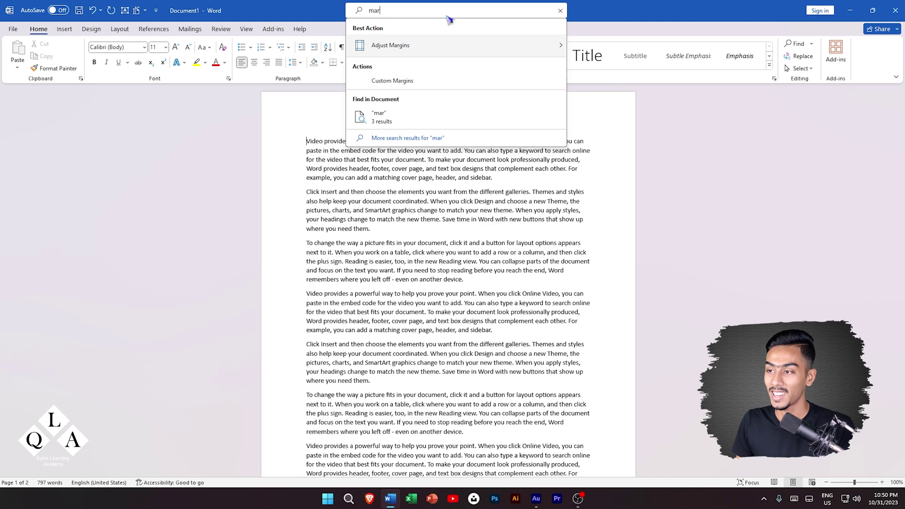
mouse_move(425, 55)
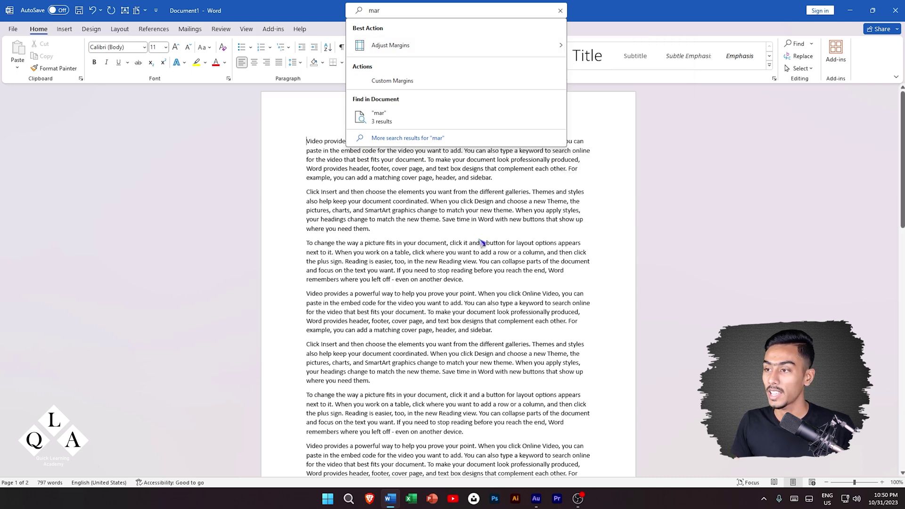
mouse_move(400, 44)
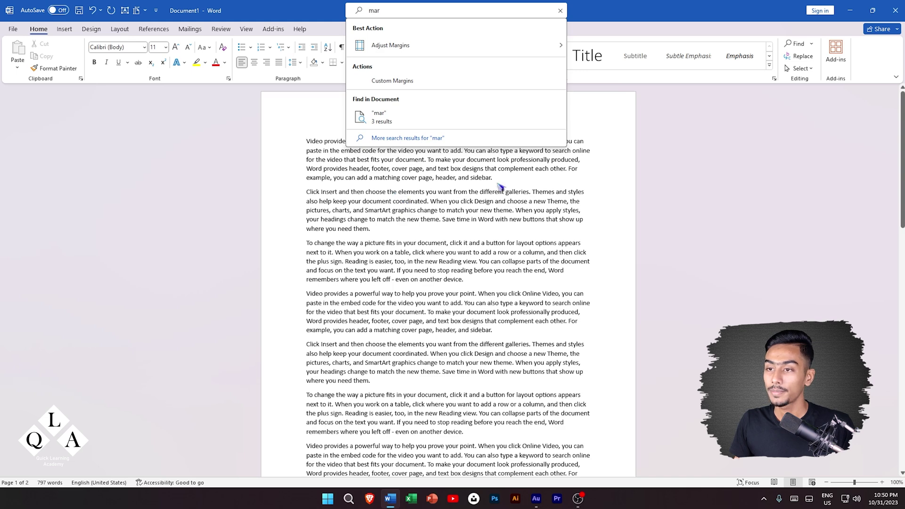
key("Escape")
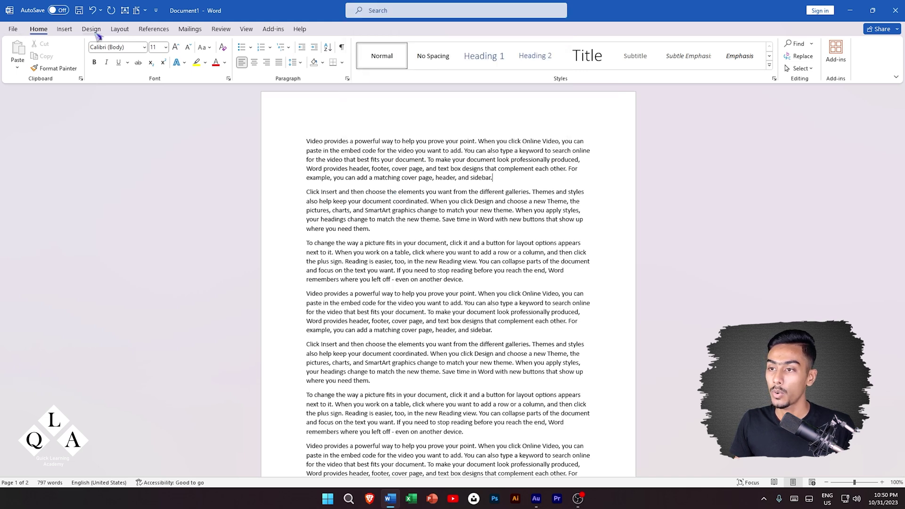
- Look over the Design tab's theme options, then go to the File start page
left_click(95, 31)
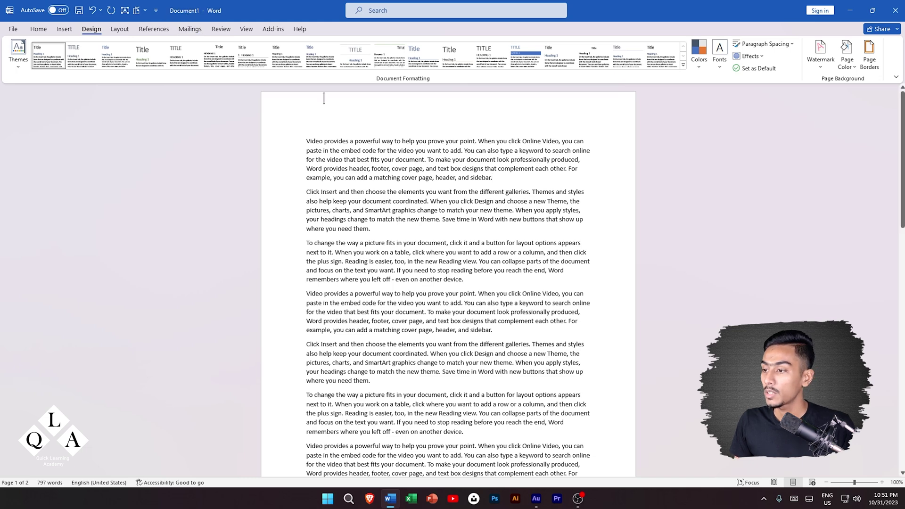
scroll(478, 269, "down", 7)
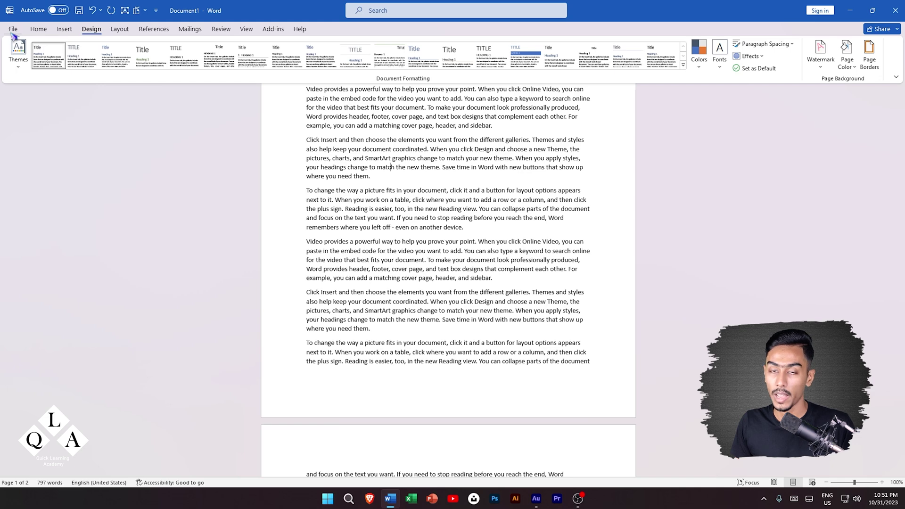
left_click(13, 30)
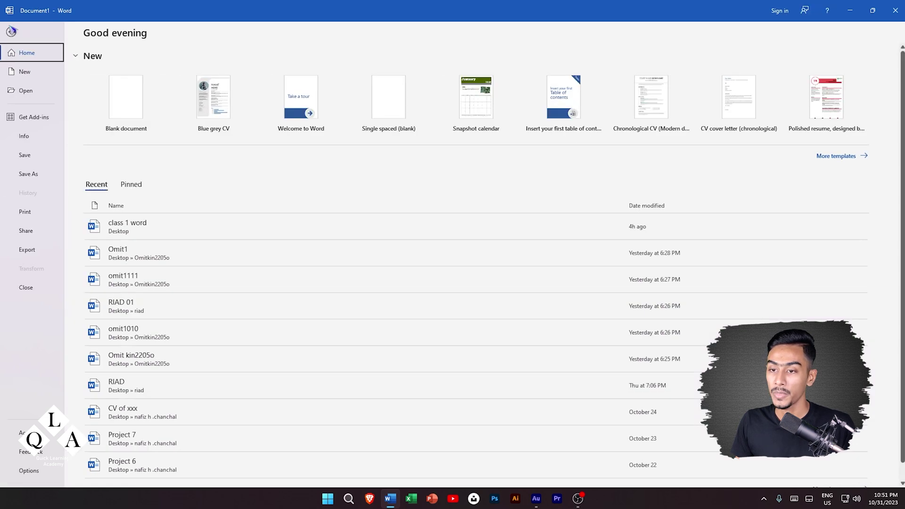
- Open the Save As dialog via Browse with the Desktop as the save location
left_click(29, 175)
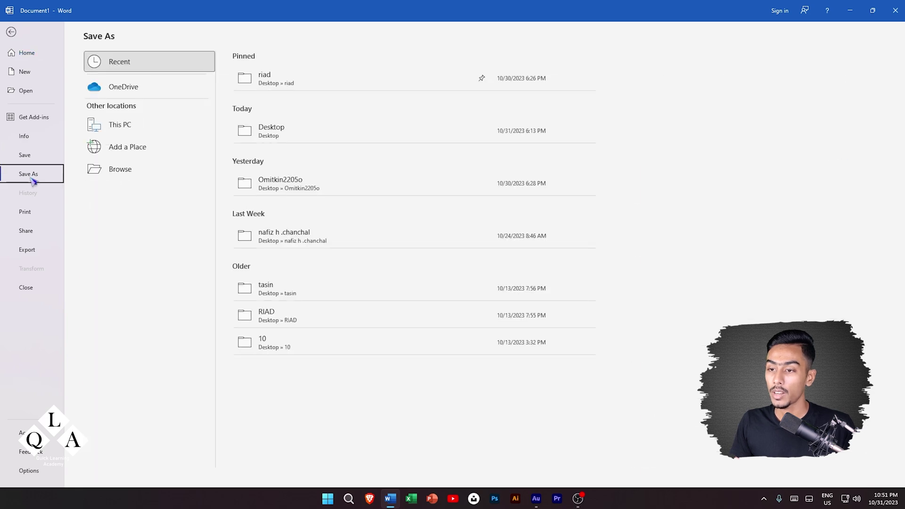
left_click(126, 173)
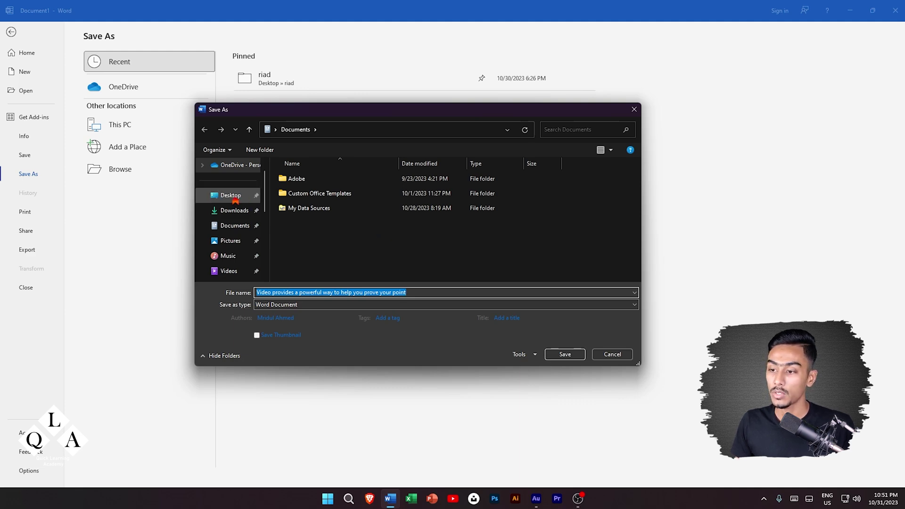
left_click(231, 196)
scroll(396, 250, "down", 3)
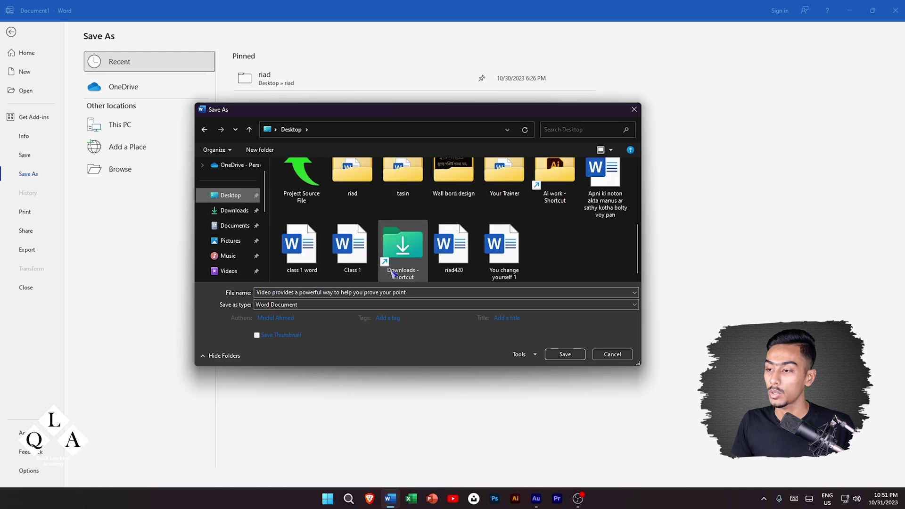
scroll(411, 261, "up", 3)
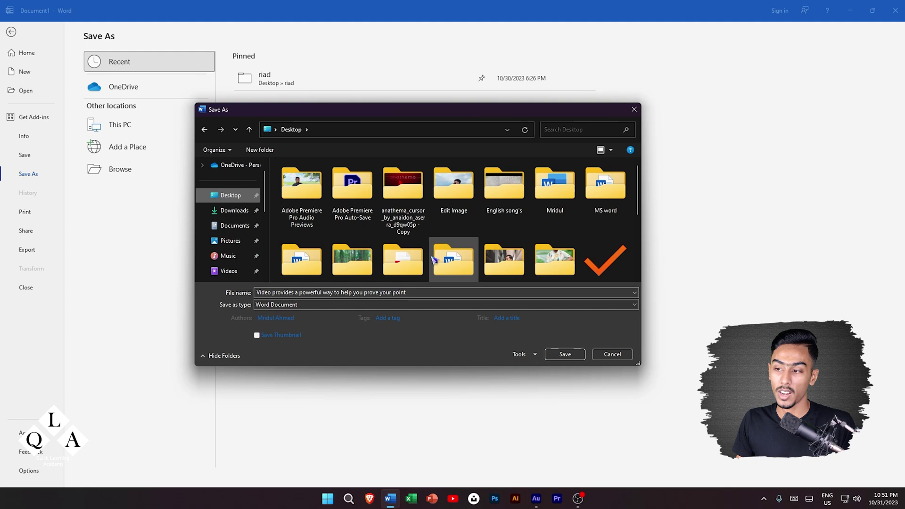
scroll(436, 259, "down", 2)
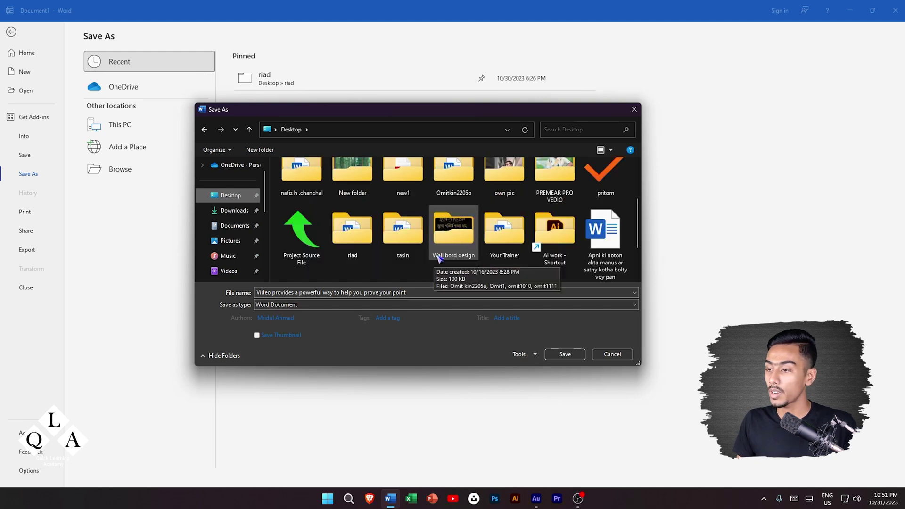
scroll(438, 258, "down", 1)
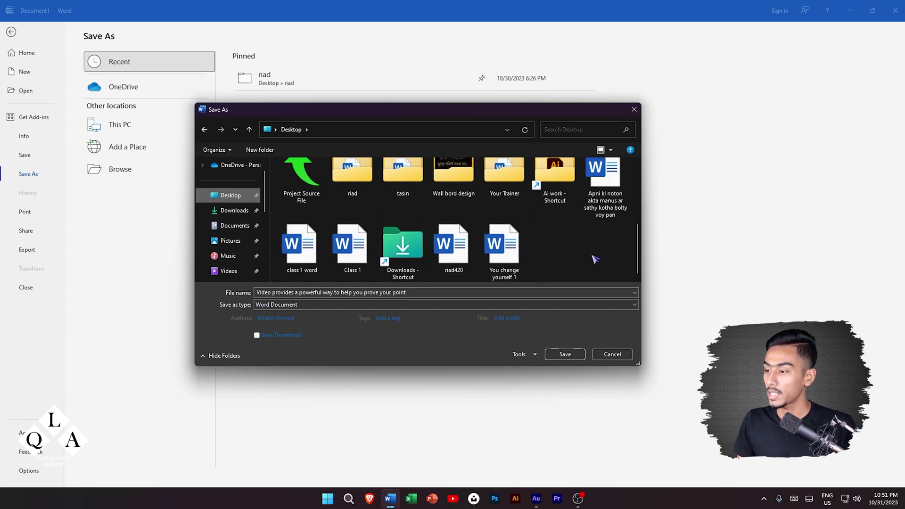
- Create a new folder named 12 on the Desktop
right_click(563, 244)
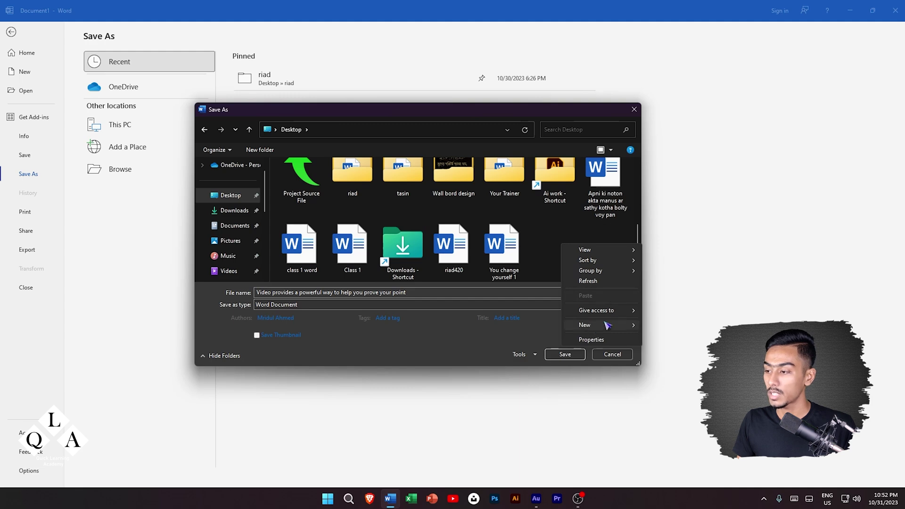
mouse_move(608, 328)
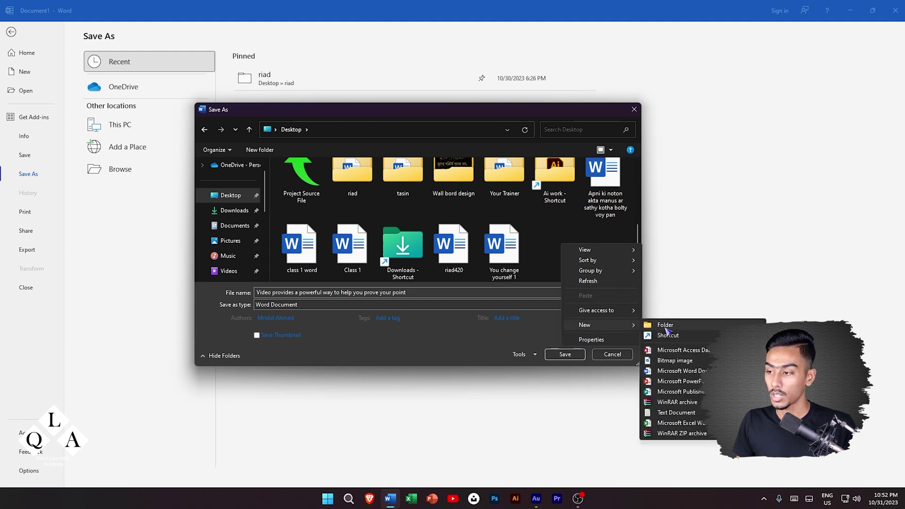
left_click(665, 325)
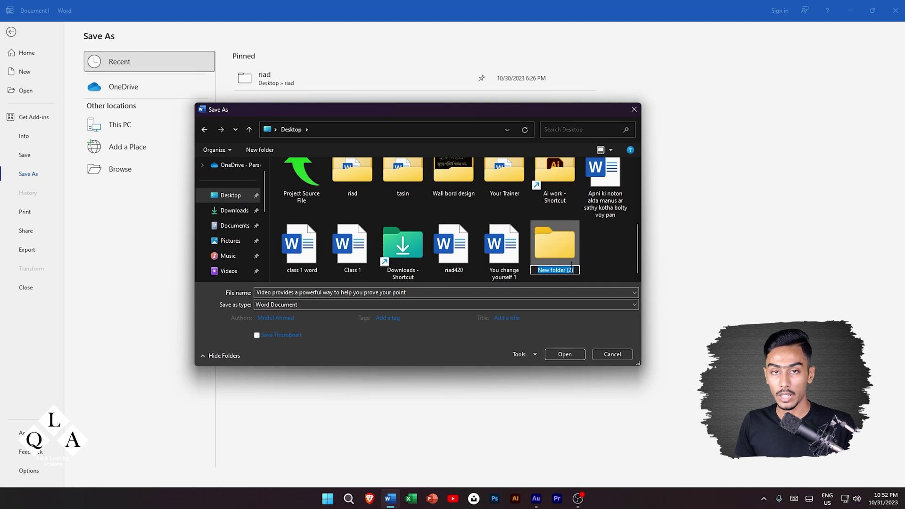
type("12")
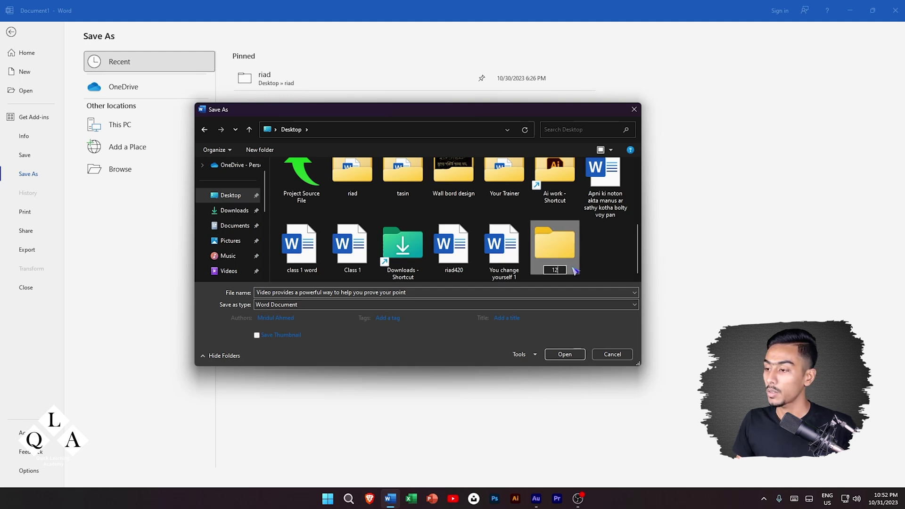
key("Return")
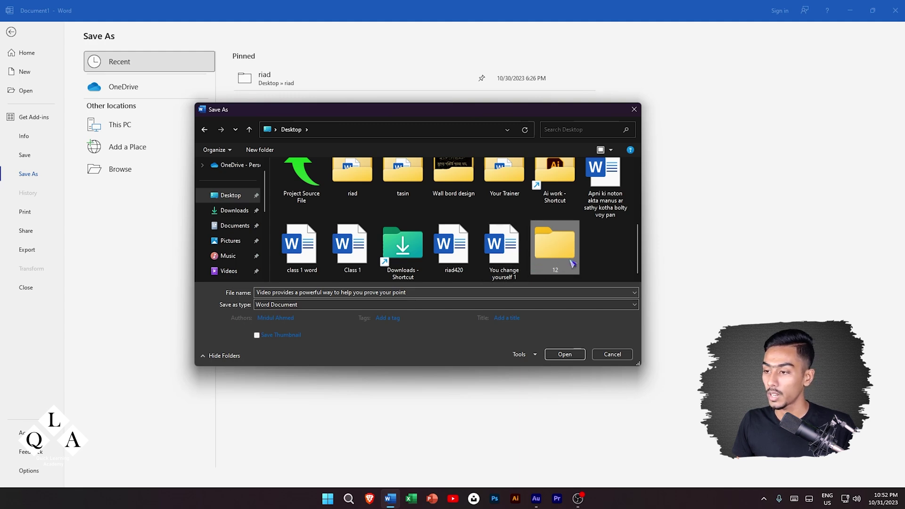
- Go into folder 12 and change the file name to 'class 1'
double_click(559, 250)
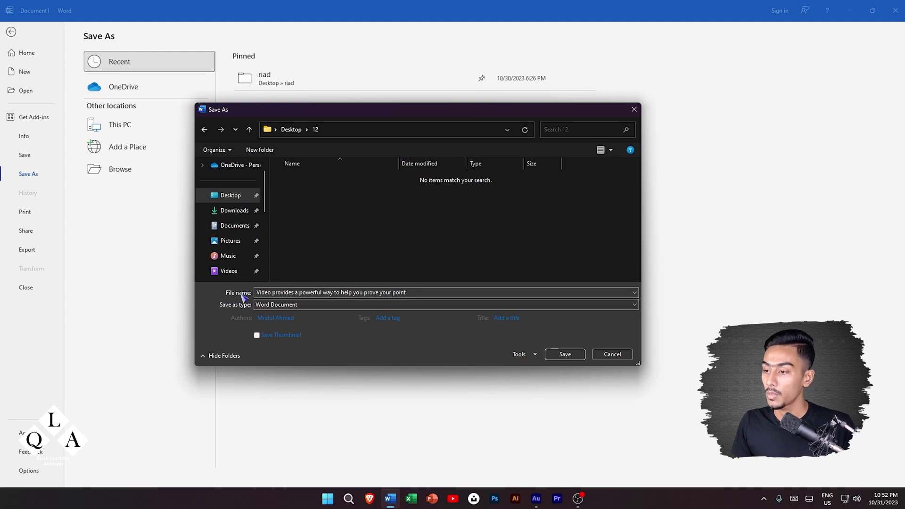
left_click_drag(257, 292, 408, 291)
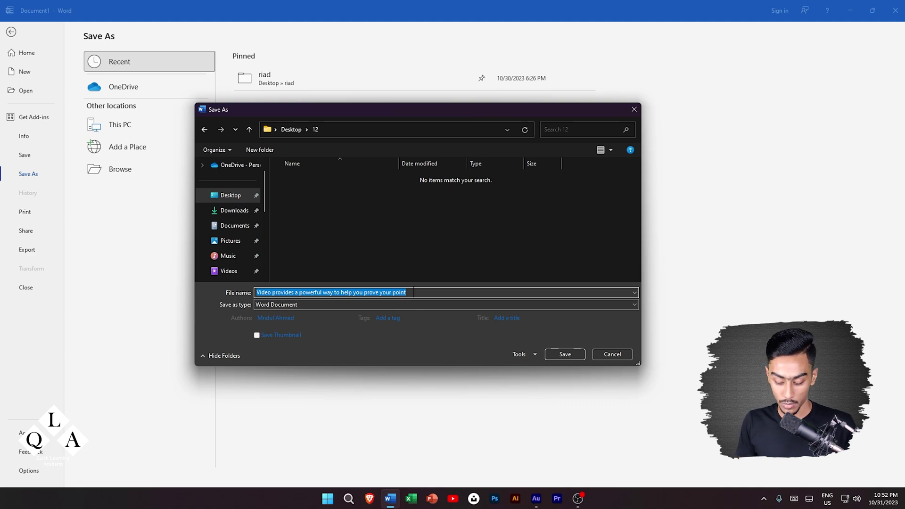
type("class 1")
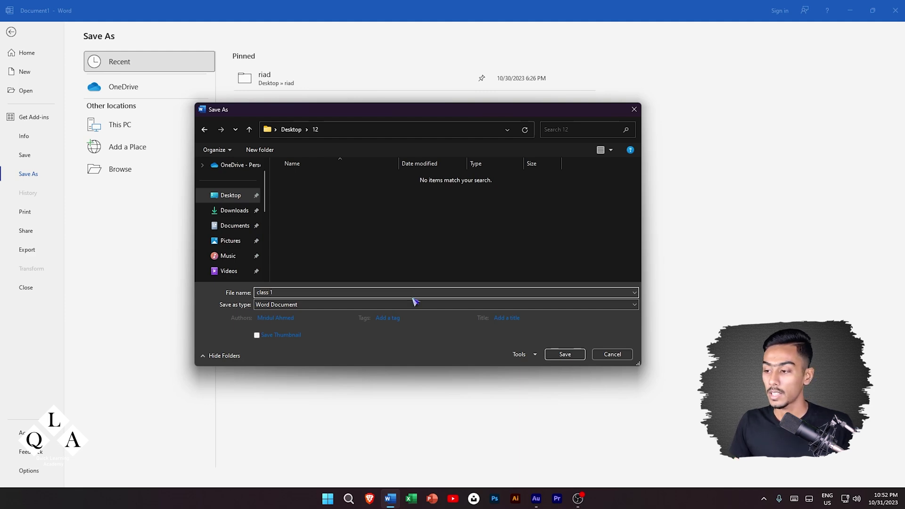
- Save the document as class 1 in the Desktop folder 12
left_click(566, 357)
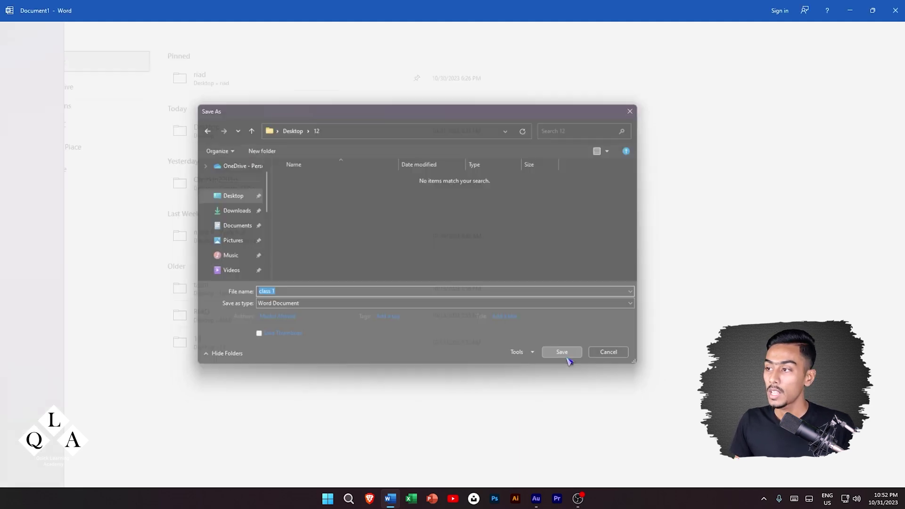
scroll(449, 311, "up", 5)
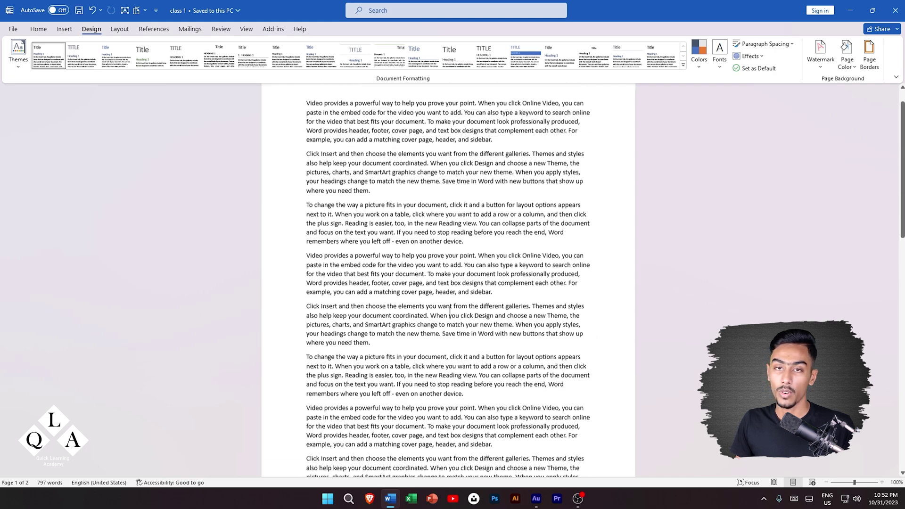
scroll(449, 311, "up", 1)
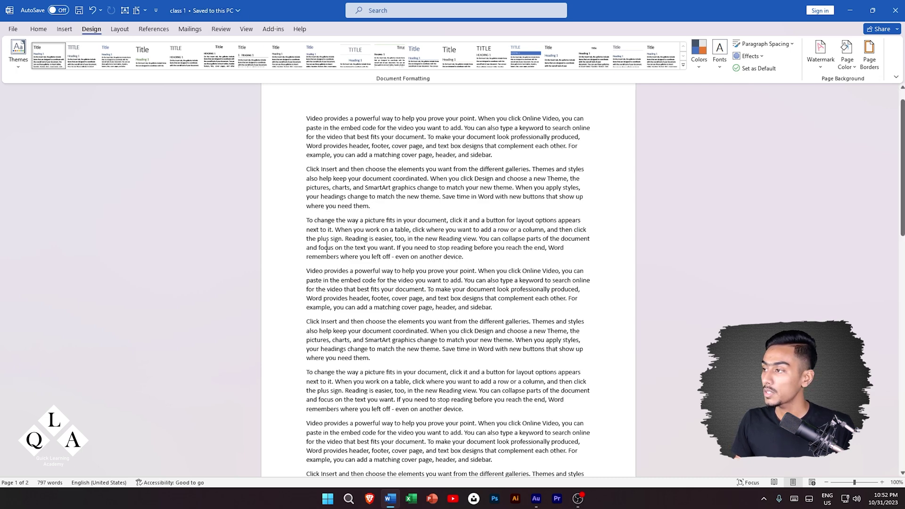
- Close Word and reopen class 1 from the Desktop folder 12
left_click(895, 10)
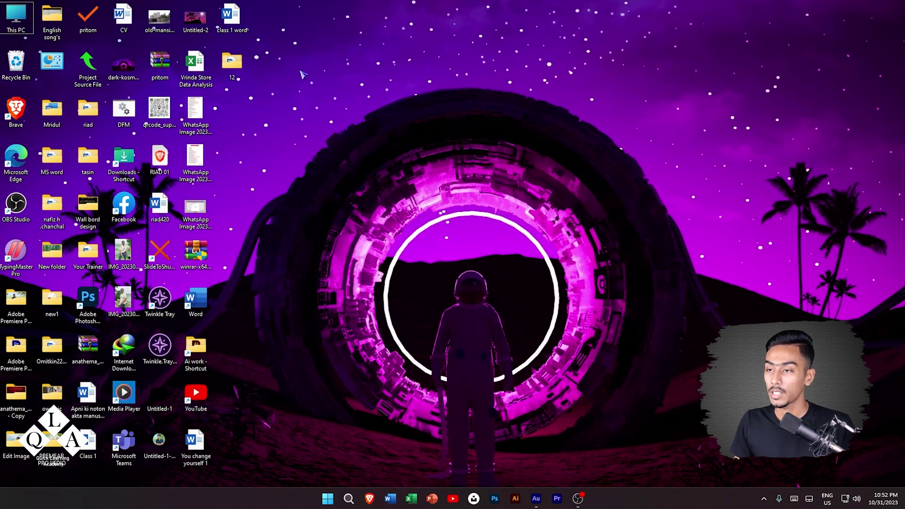
left_click_drag(250, 100, 231, 62)
double_click(232, 62)
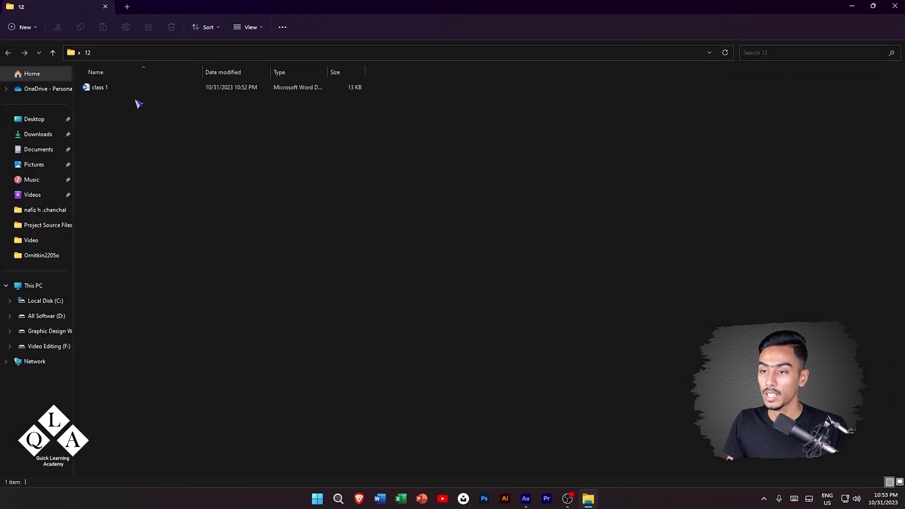
left_click(100, 91)
double_click(101, 90)
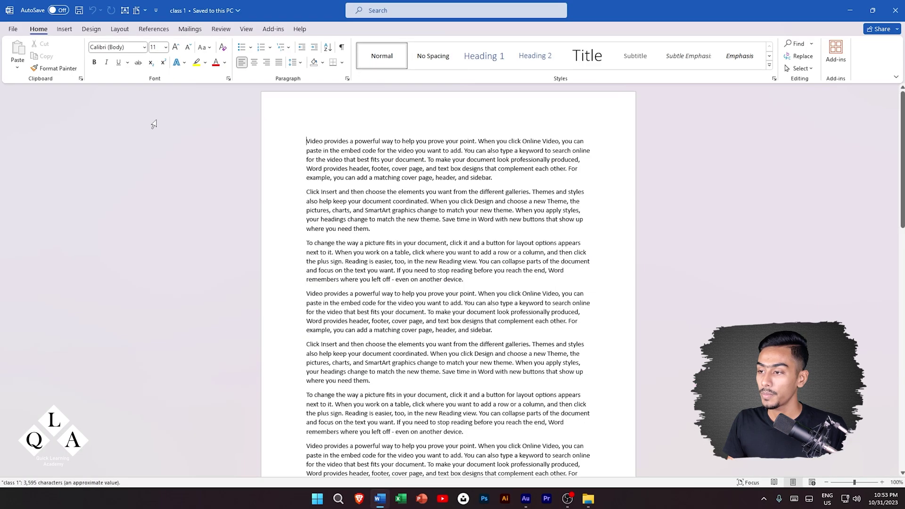
- Insert a new line reading '456fgds dgfdfy' after the second paragraph of class 1
left_click(508, 225)
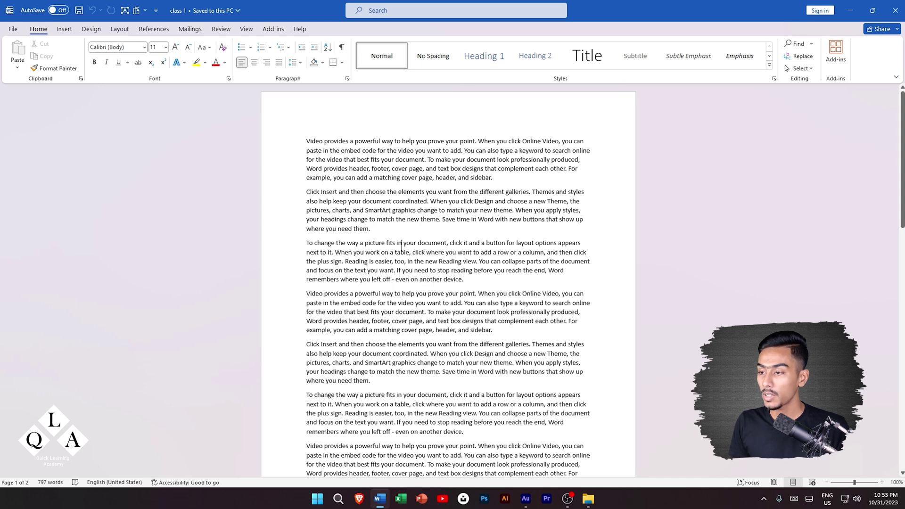
key("Return")
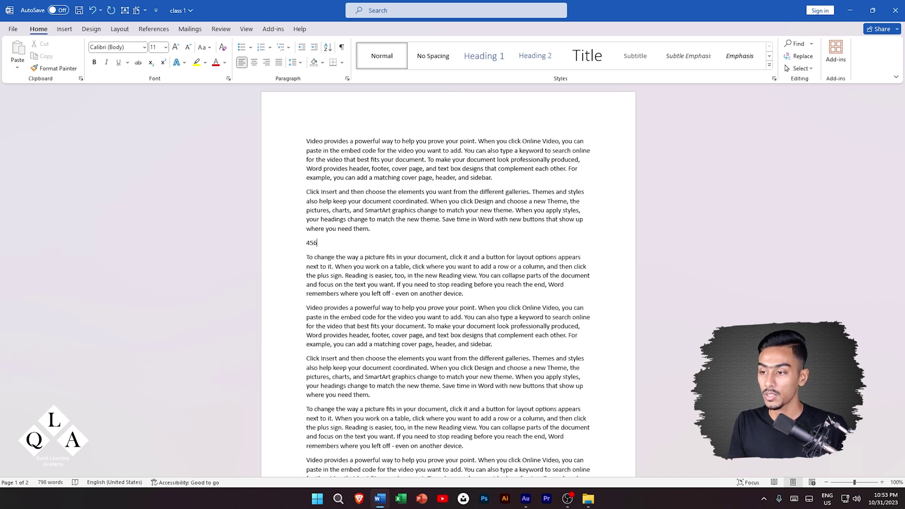
type("456fgds dgfdfy")
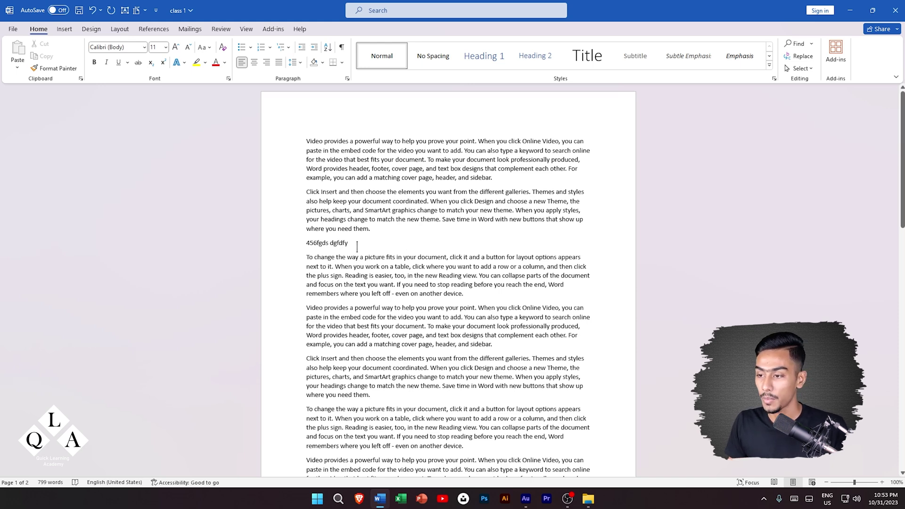
left_click_drag(353, 241, 307, 246)
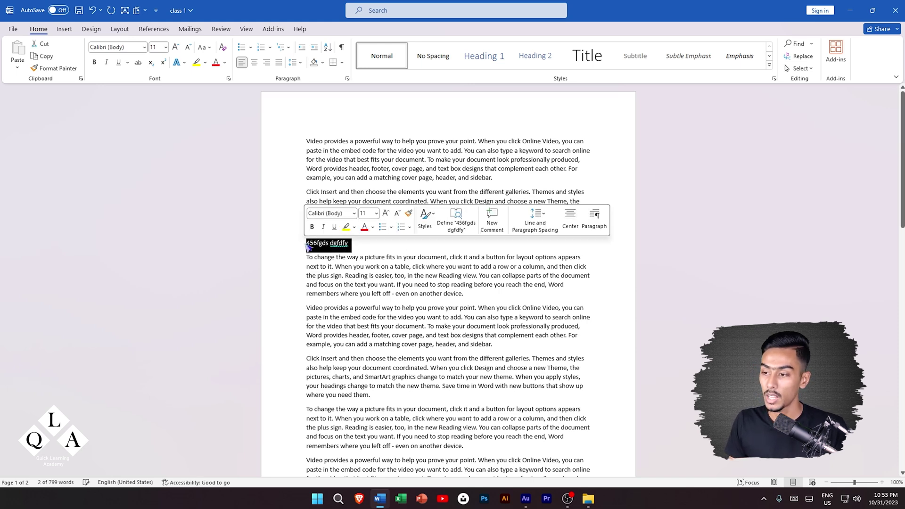
left_click(307, 246)
left_click_drag(307, 140, 419, 233)
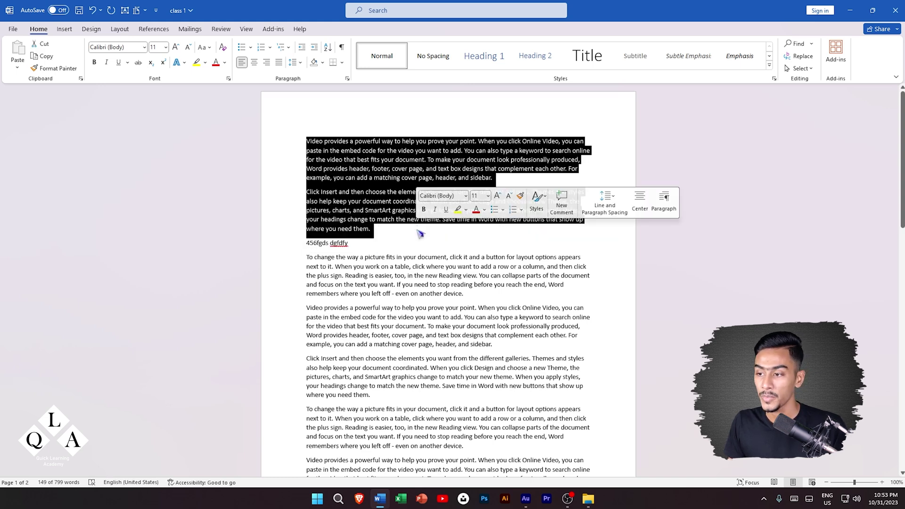
left_click(390, 278)
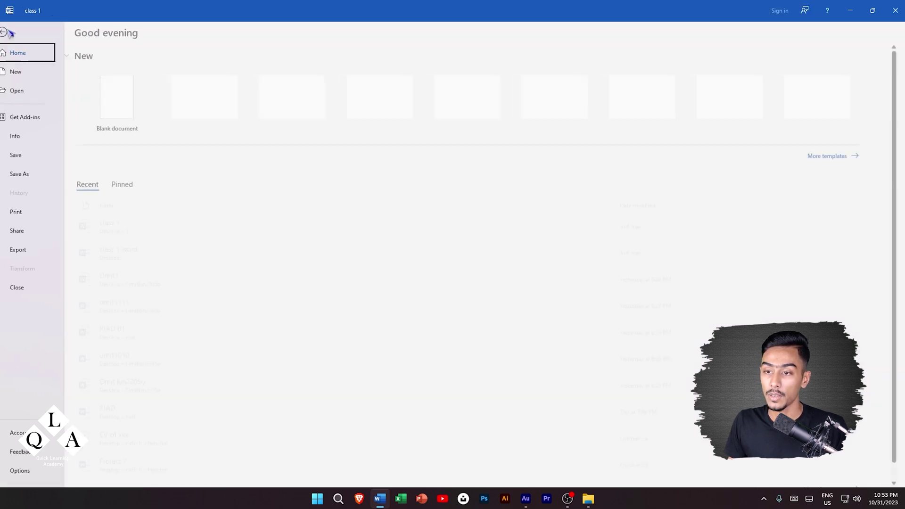
- Save class 1 with the new '456fgds dgfdfy' line from the File menu
left_click(12, 31)
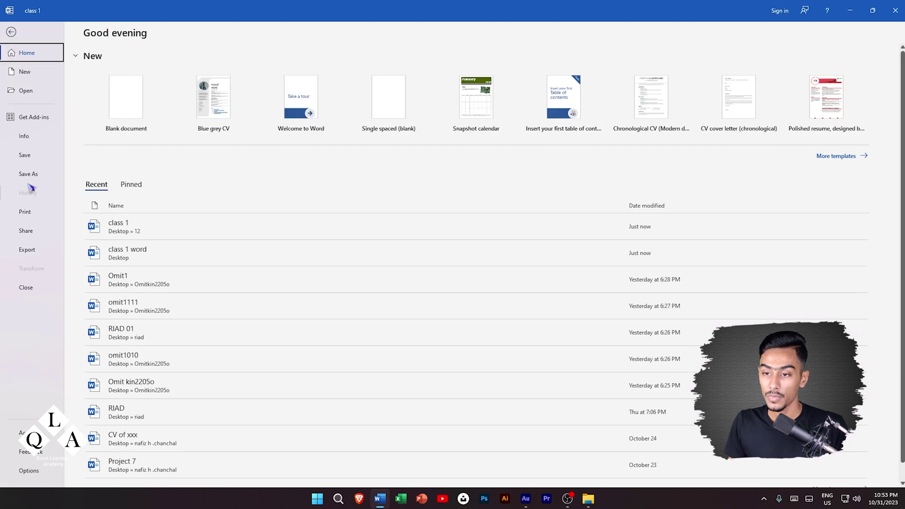
left_click(29, 155)
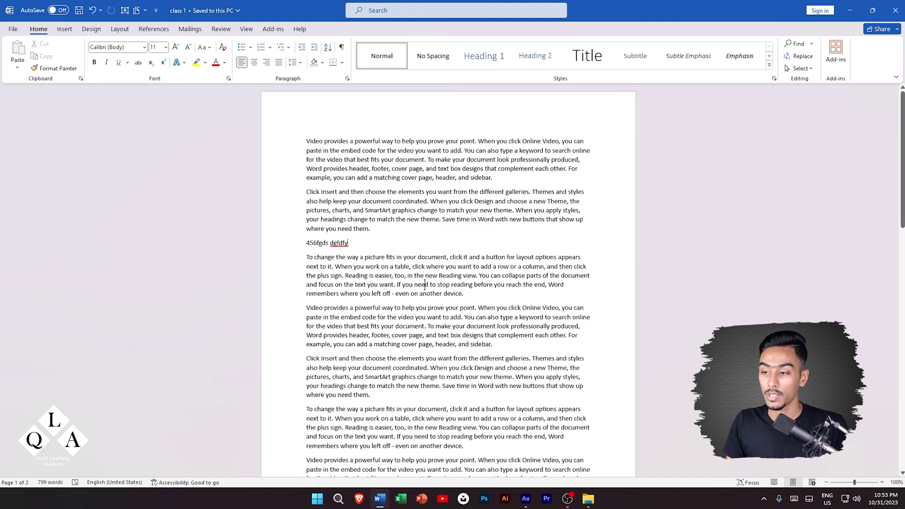
- Close Word and reopen class 1 from folder 12 to check the added line
left_click(895, 10)
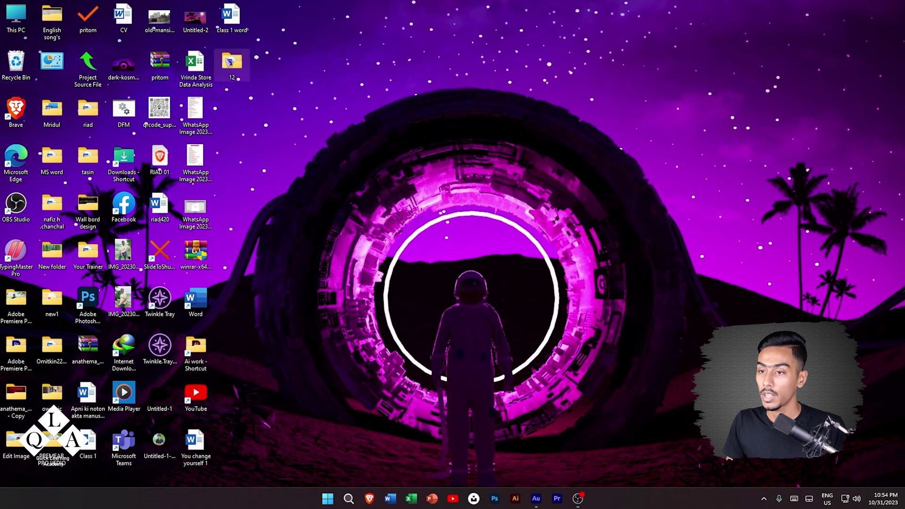
double_click(231, 64)
double_click(139, 90)
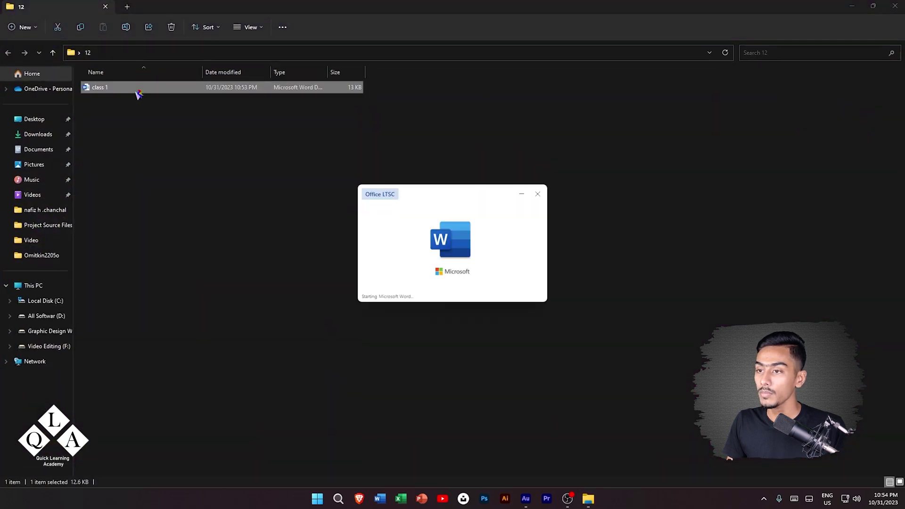